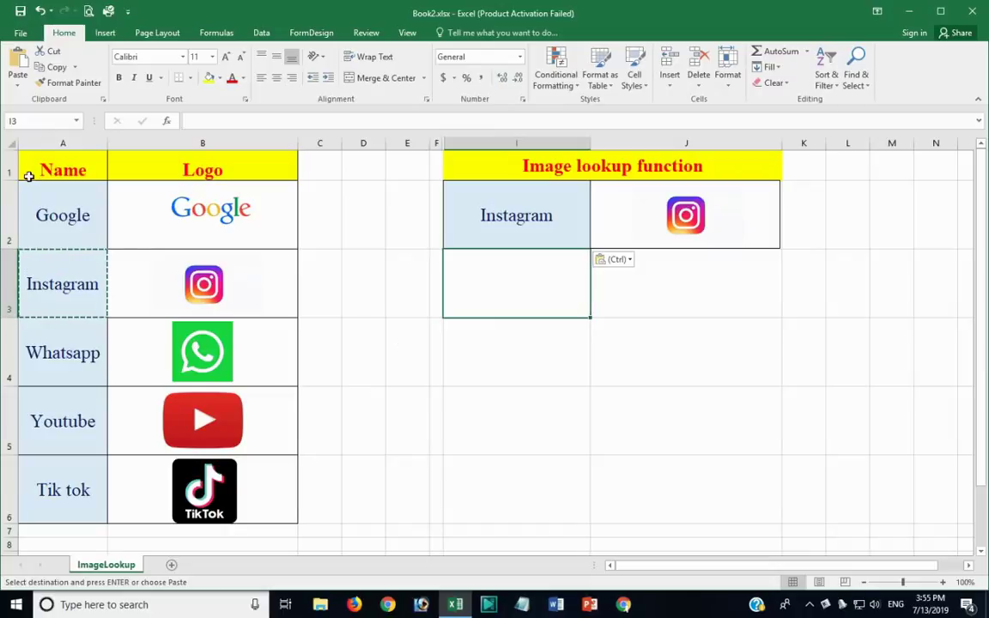
Fill lookup cell I2 with Google, then Youtube, from column A, then type 'tik tok'
click(76, 239)
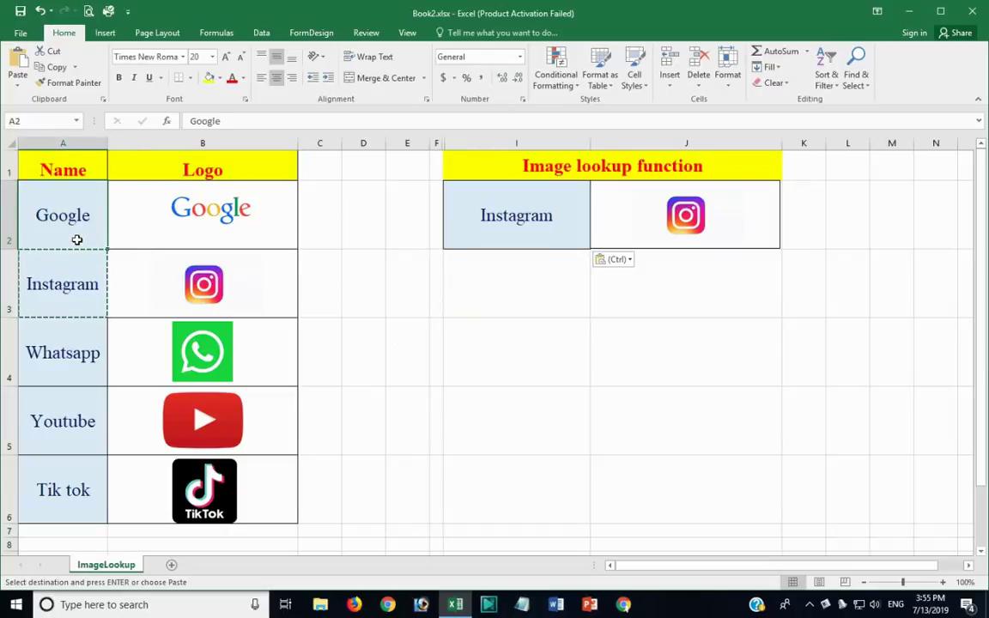
key(ctrl+c)
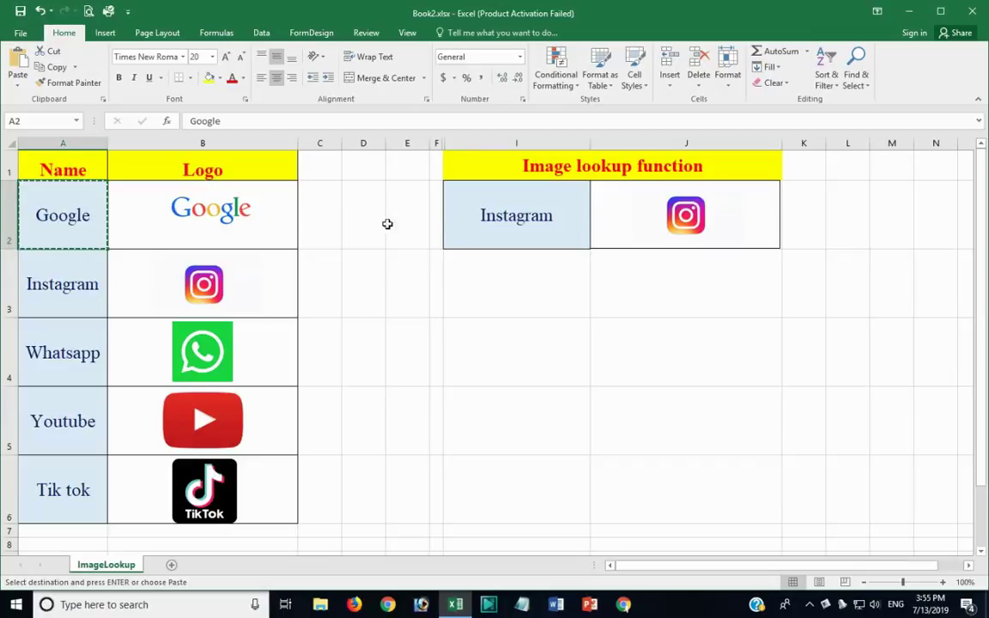
click(454, 218)
key(ctrl+v)
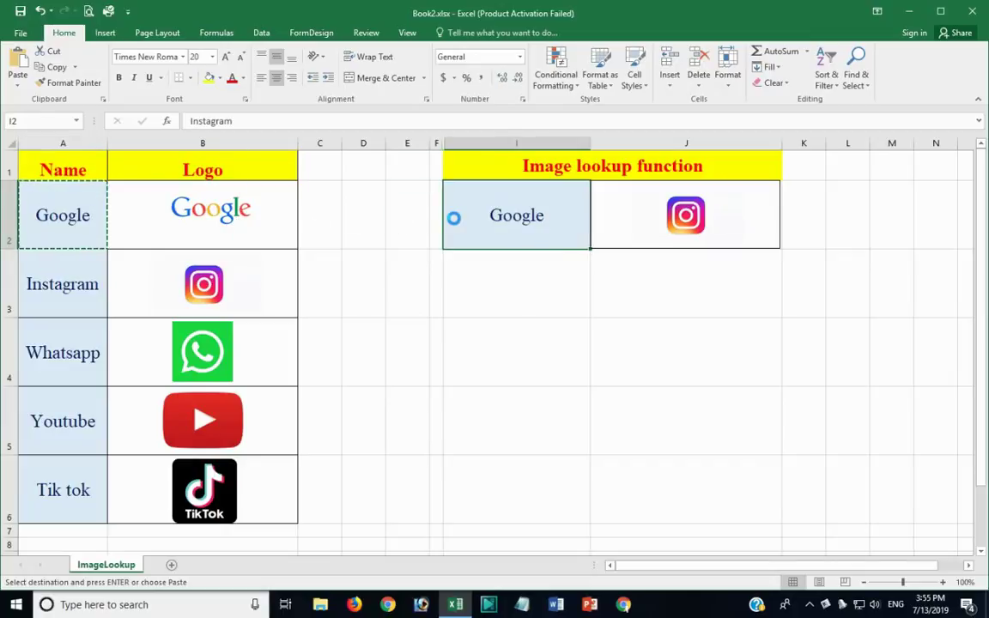
click(81, 421)
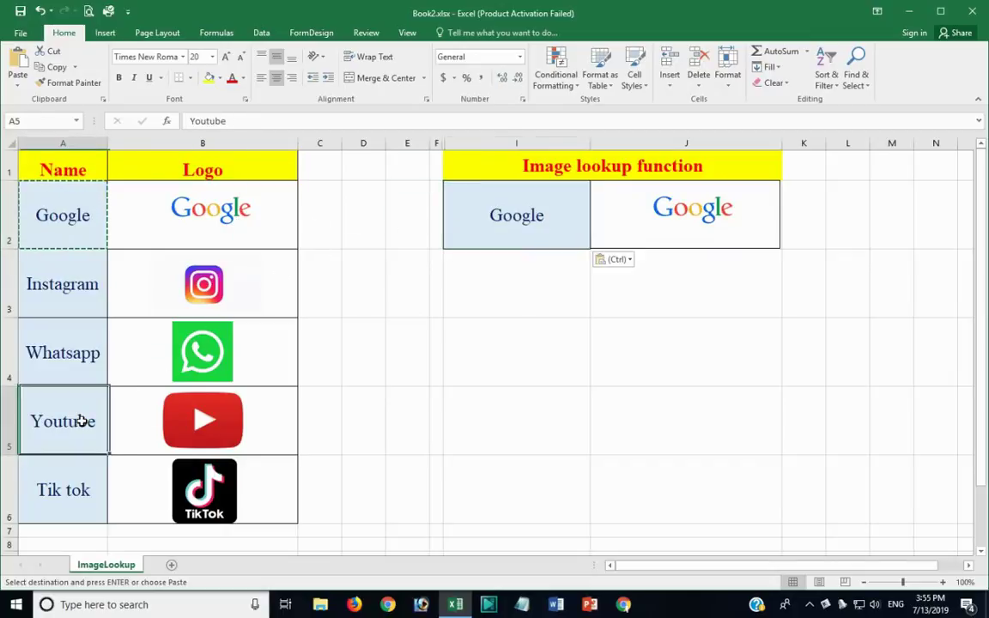
key(ctrl+c)
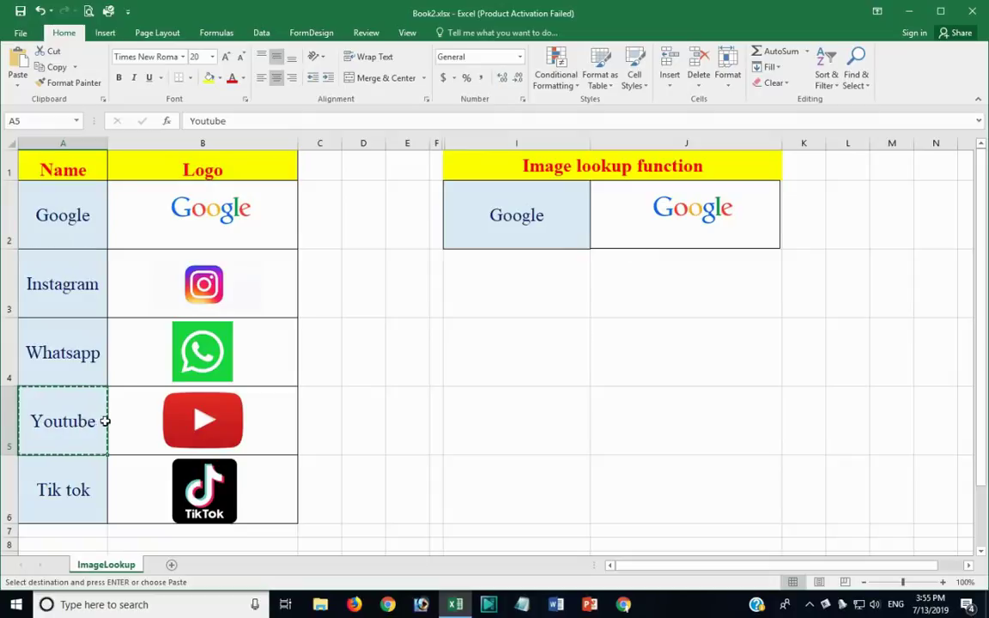
click(540, 215)
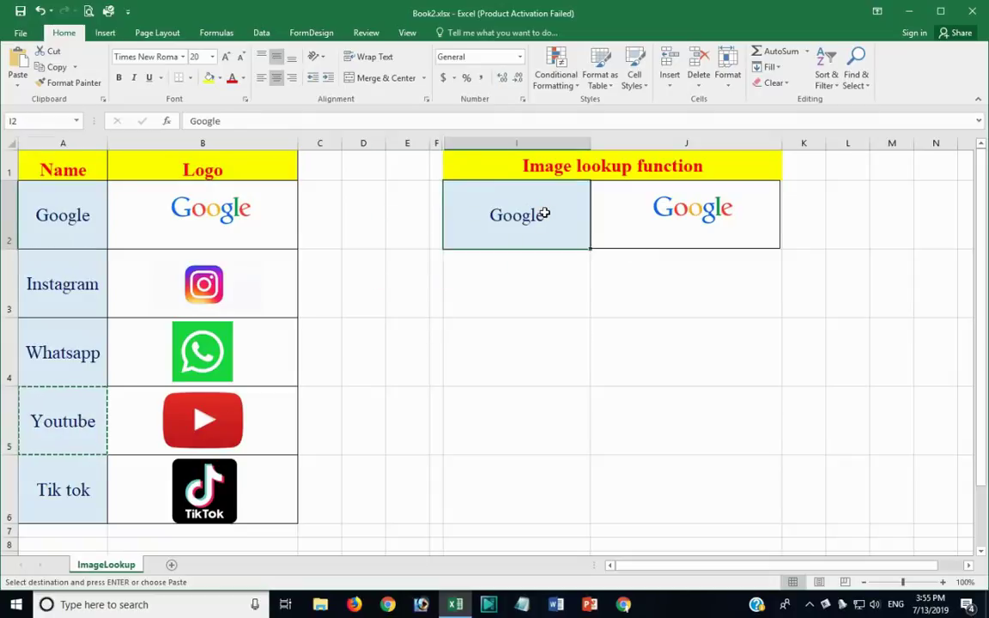
key(ctrl+v)
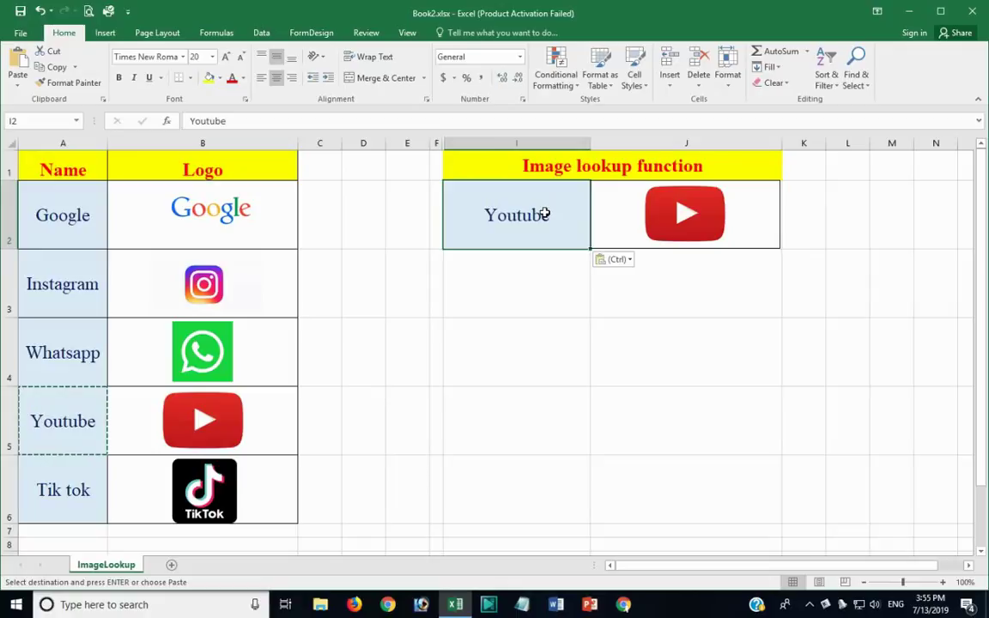
text(tik )
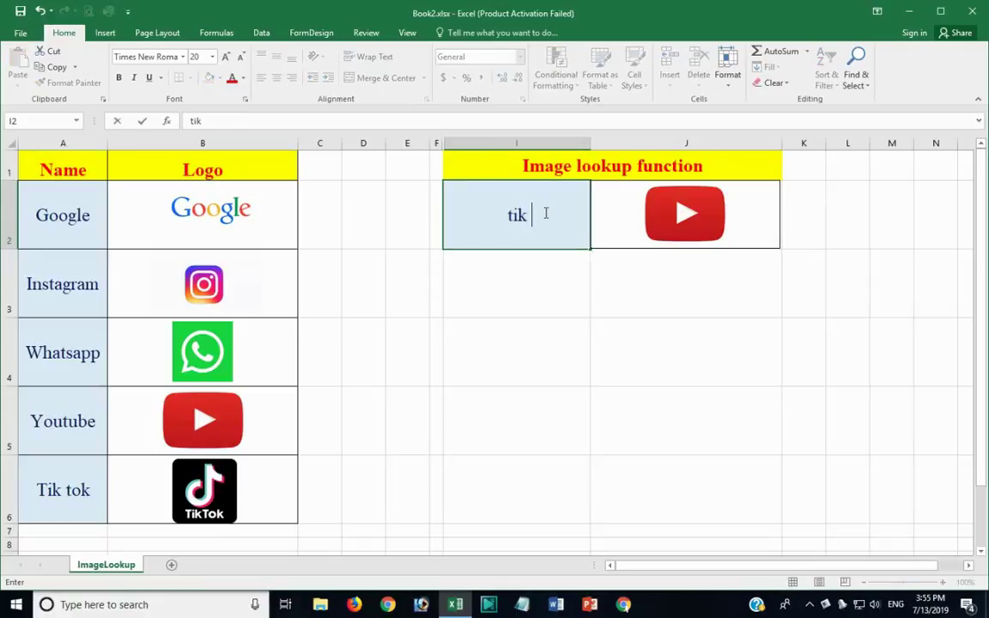
text(tok)
key(Return)
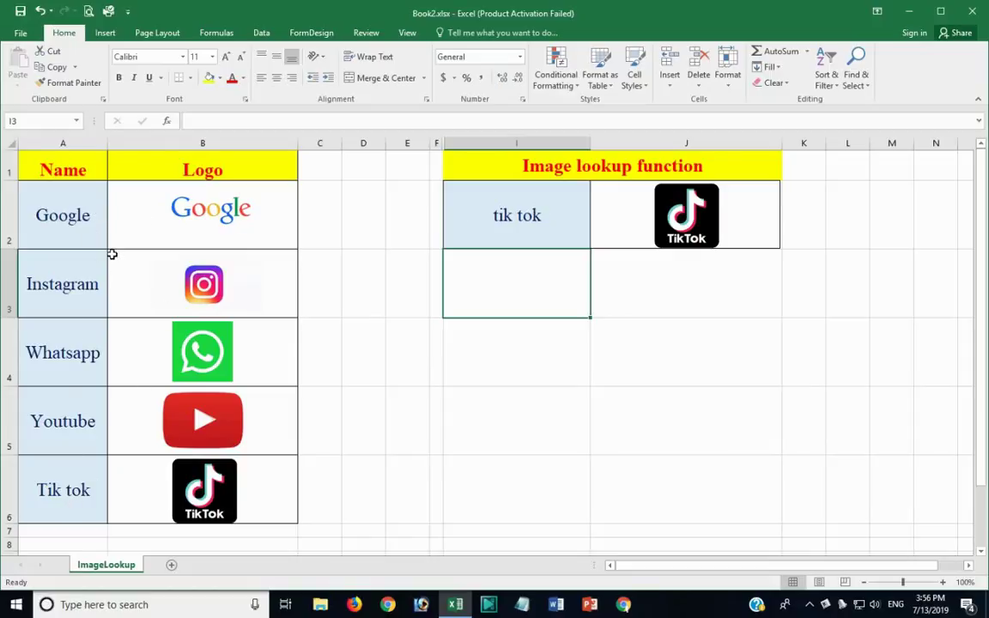
click(176, 207)
click(176, 257)
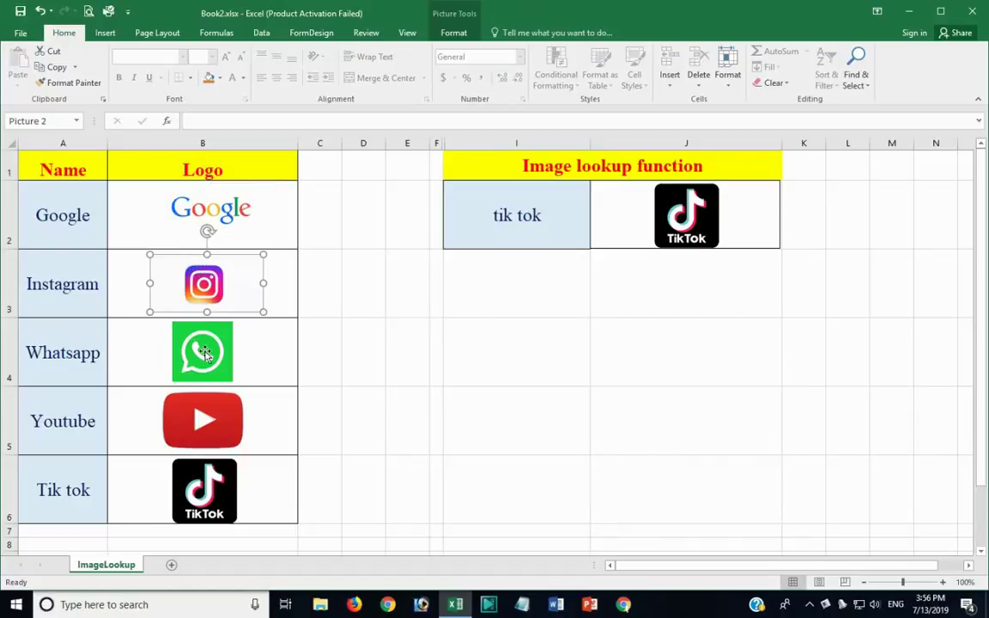
click(371, 284)
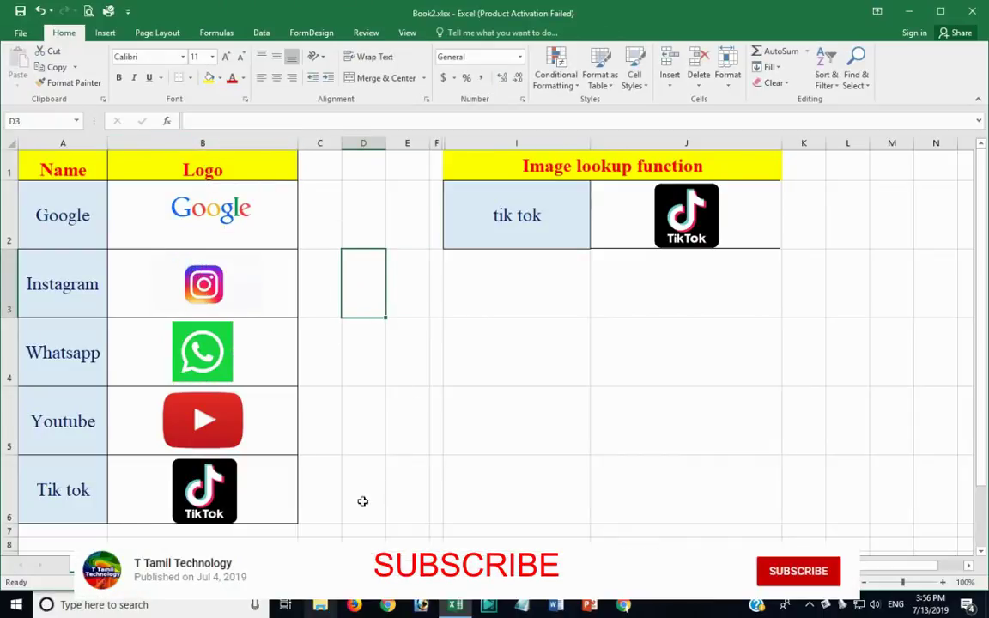
key(super+d)
Copy whatsapps.png from the Image lookup folder and return to the Excel workbook
double_click(88, 224)
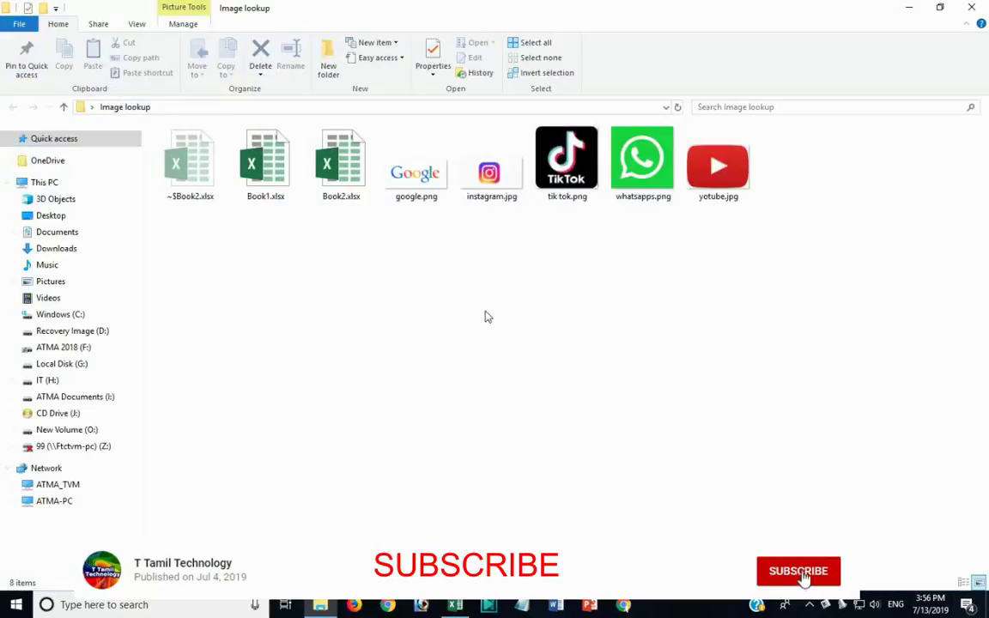
click(654, 183)
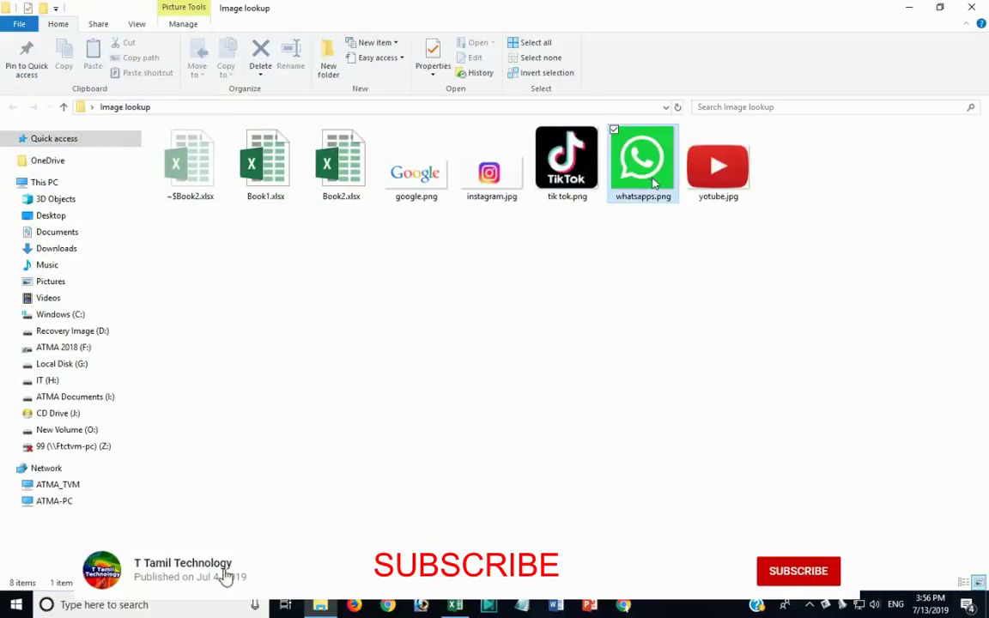
right_click(654, 188)
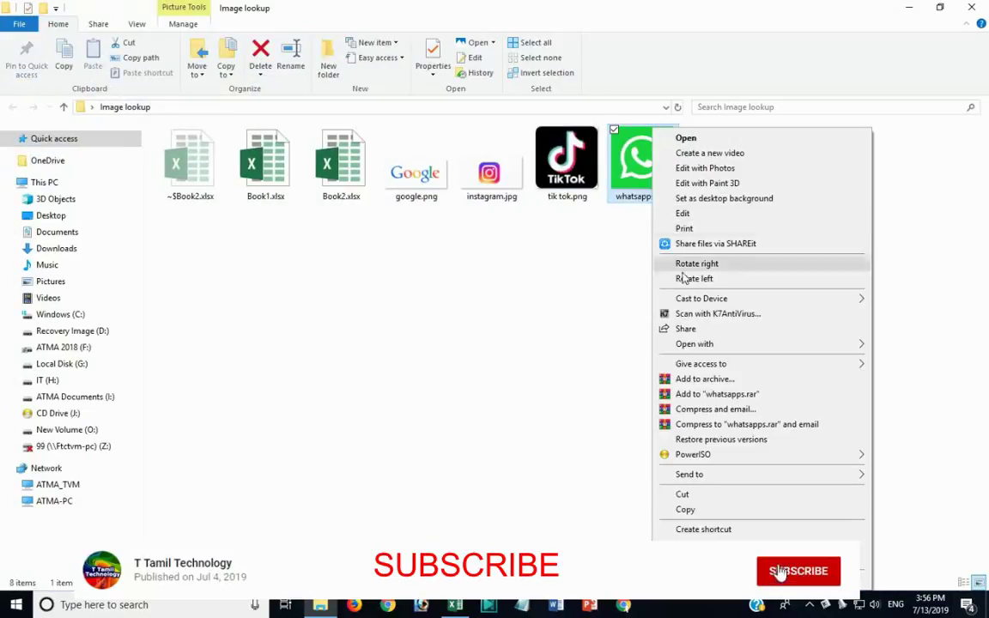
click(685, 510)
click(455, 604)
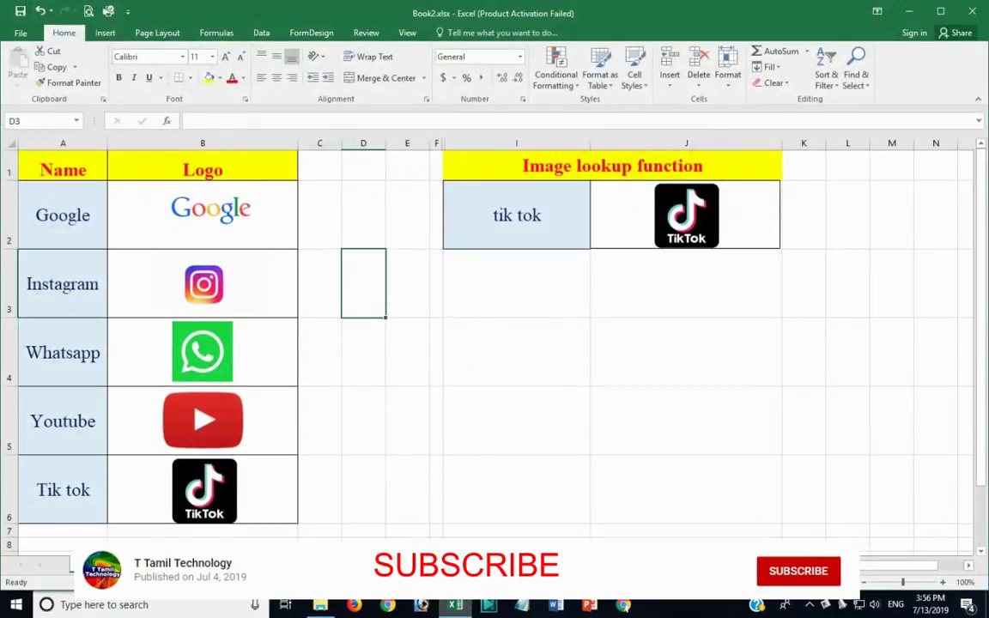
click(107, 35)
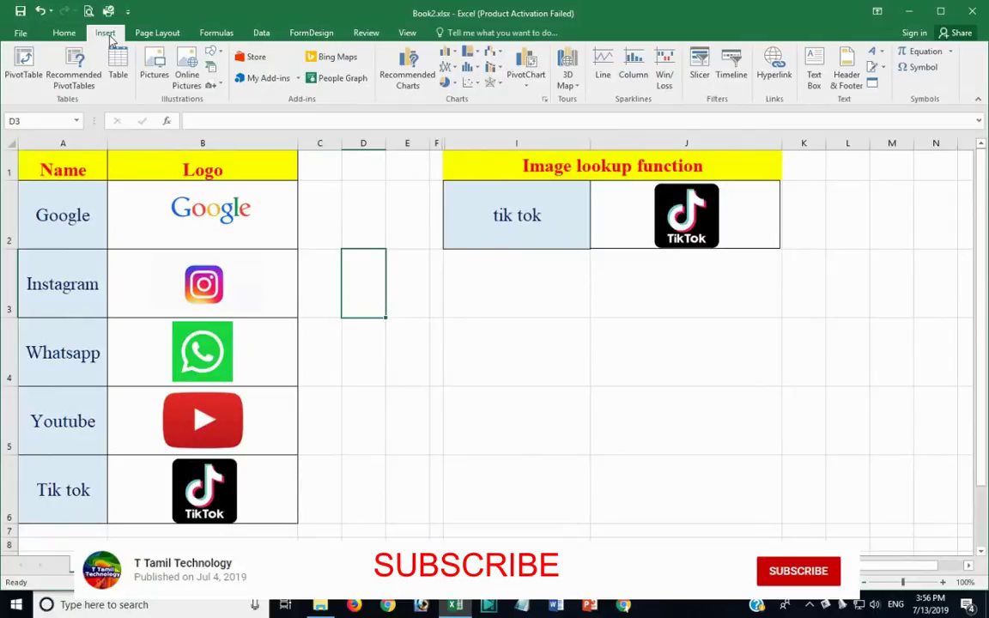
click(156, 66)
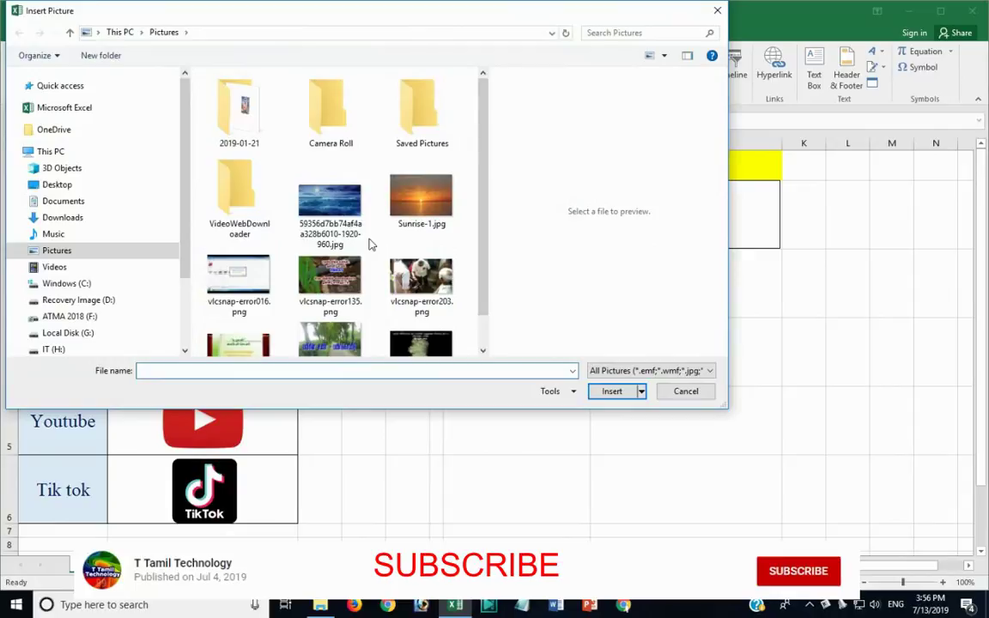
click(328, 204)
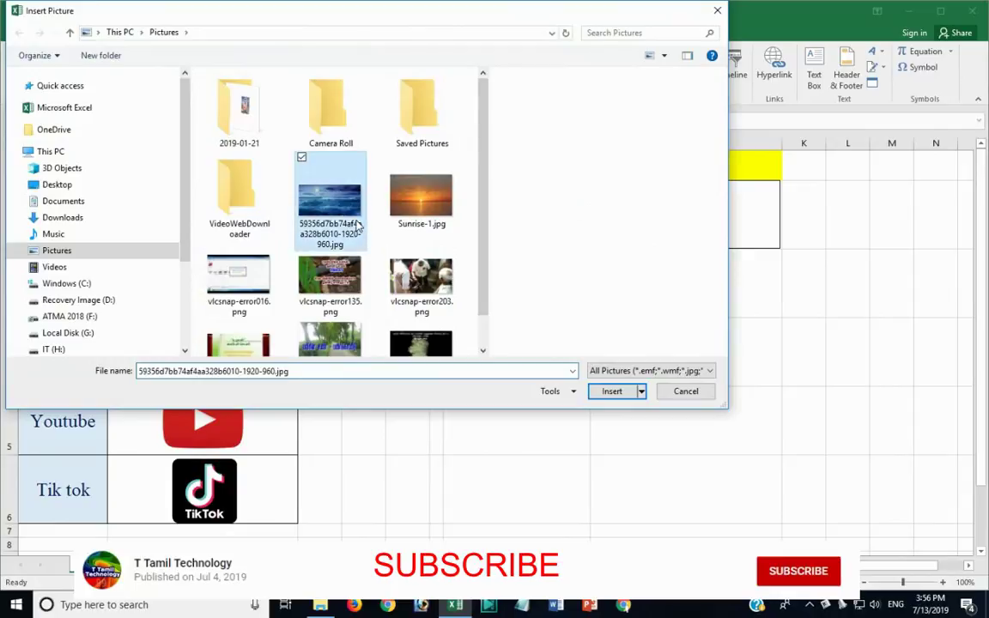
click(612, 391)
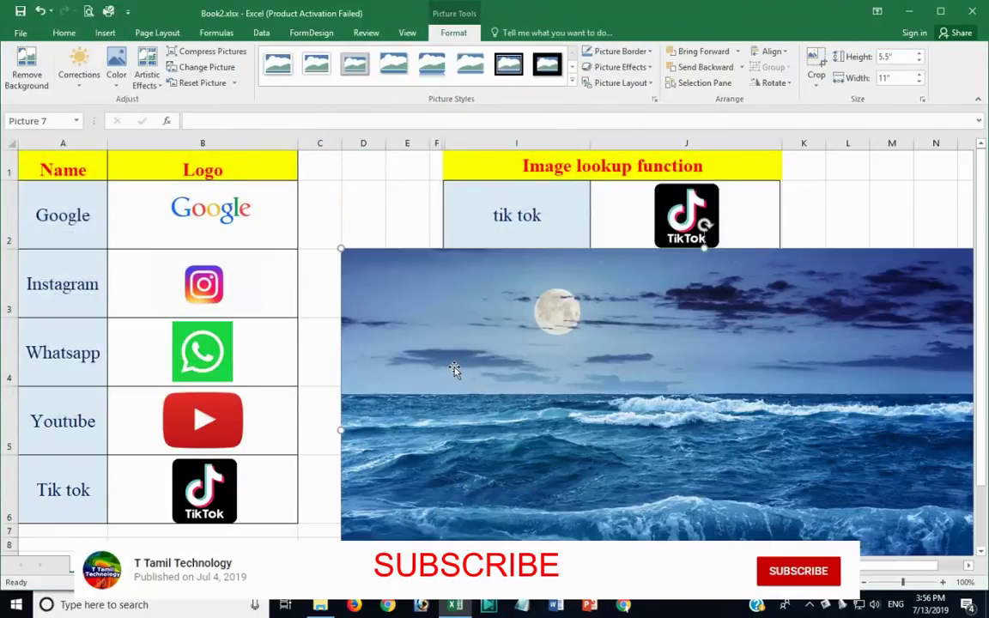
mouse_move(341, 250)
mouse_down()
mouse_move(464, 331)
mouse_move(354, 298)
mouse_up()
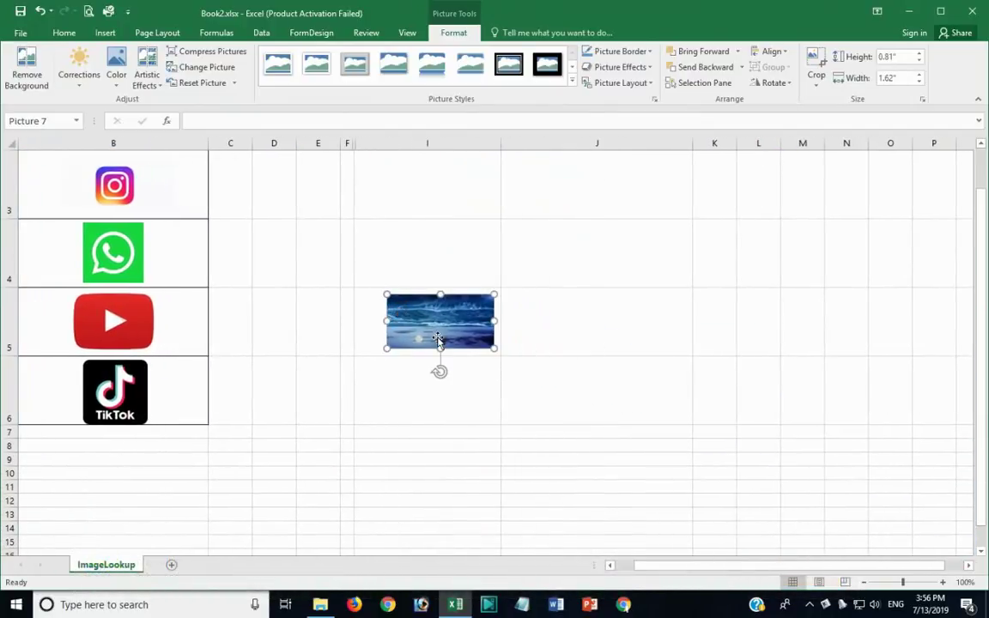
scroll(438, 340, up, 1)
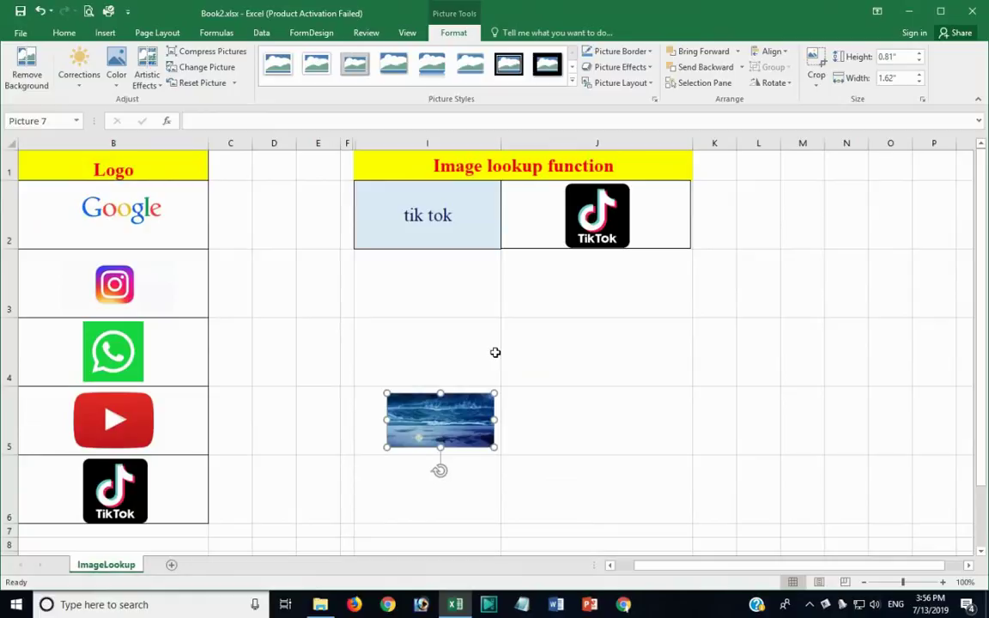
key(Delete)
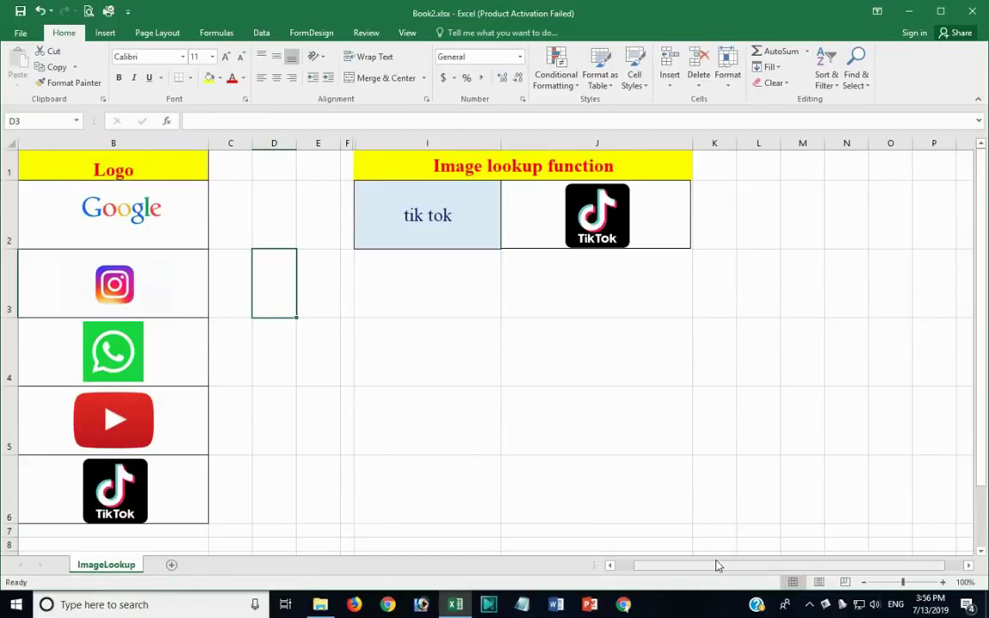
drag(719, 566, 611, 566)
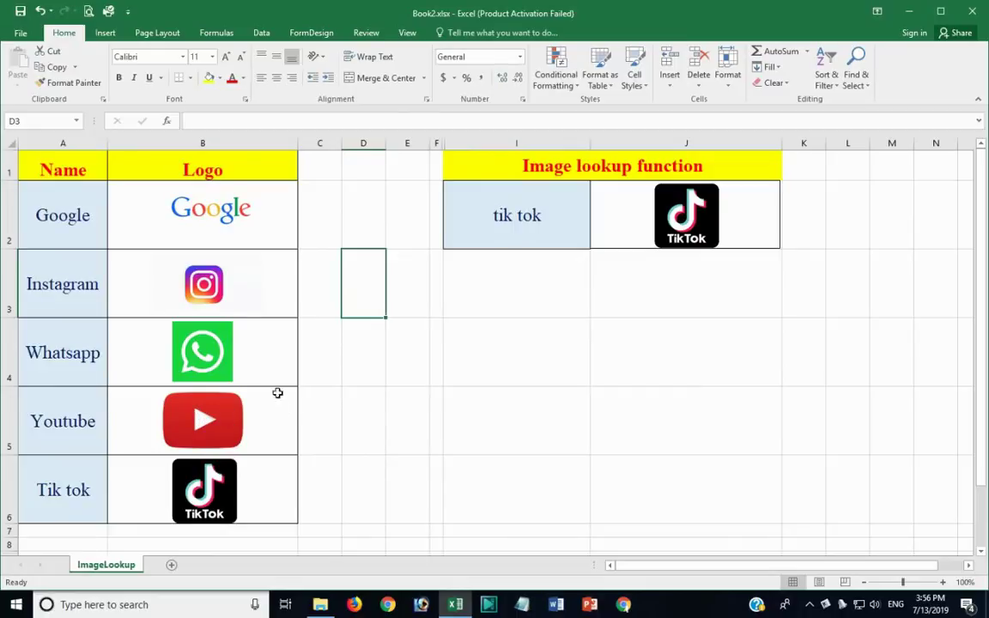
Paste cell B2's Google logo into J4 as a linked picture
click(209, 202)
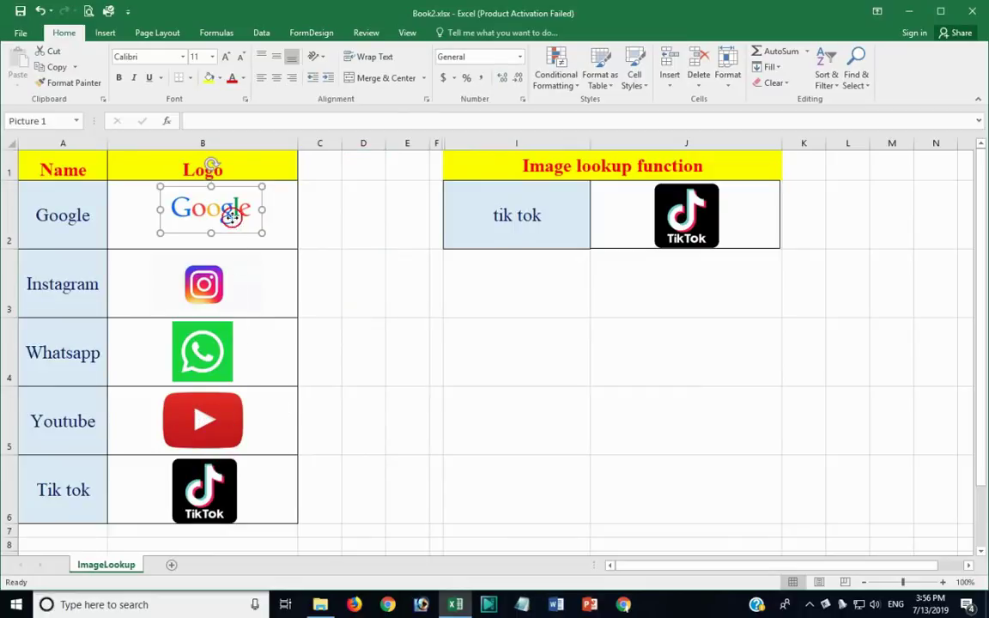
click(293, 243)
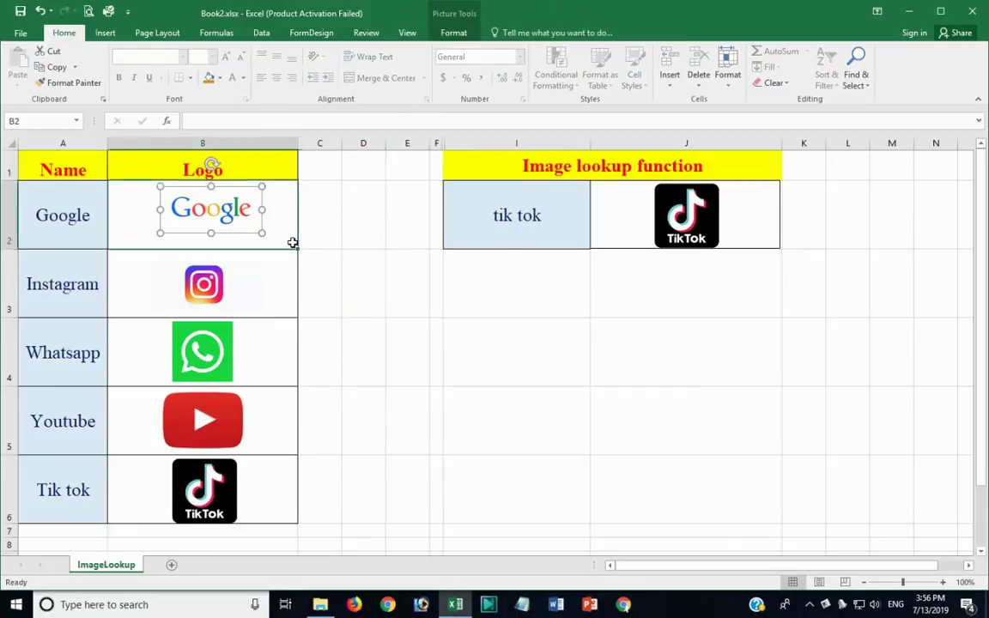
key(ctrl+c)
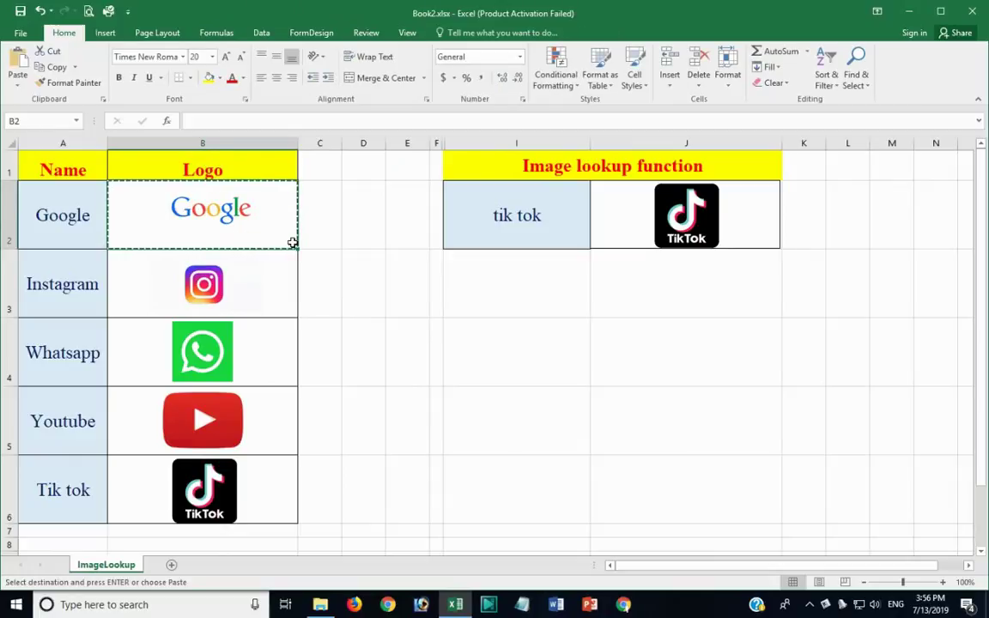
click(728, 363)
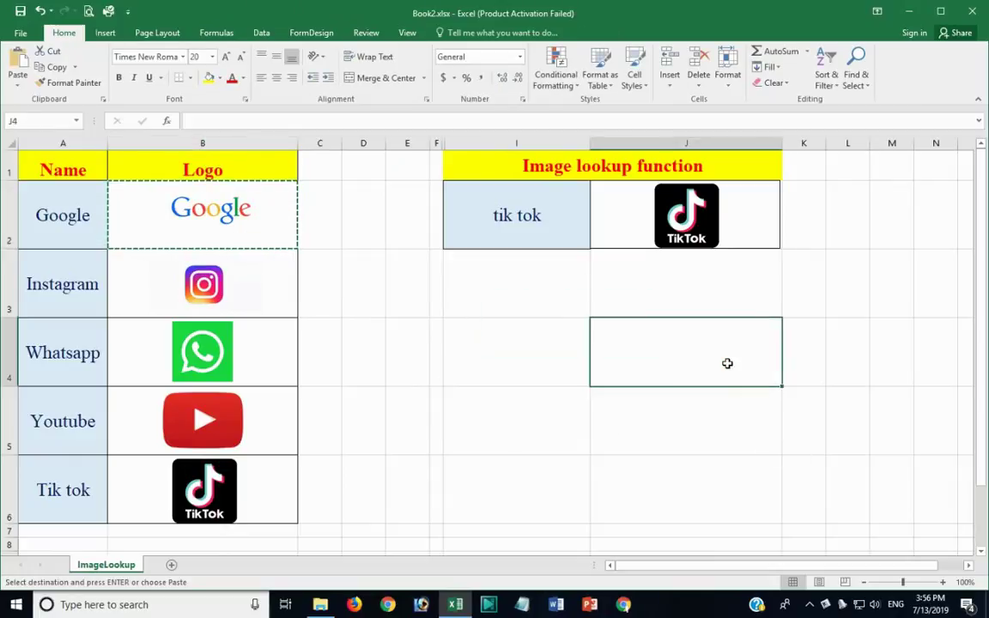
click(17, 81)
click(76, 211)
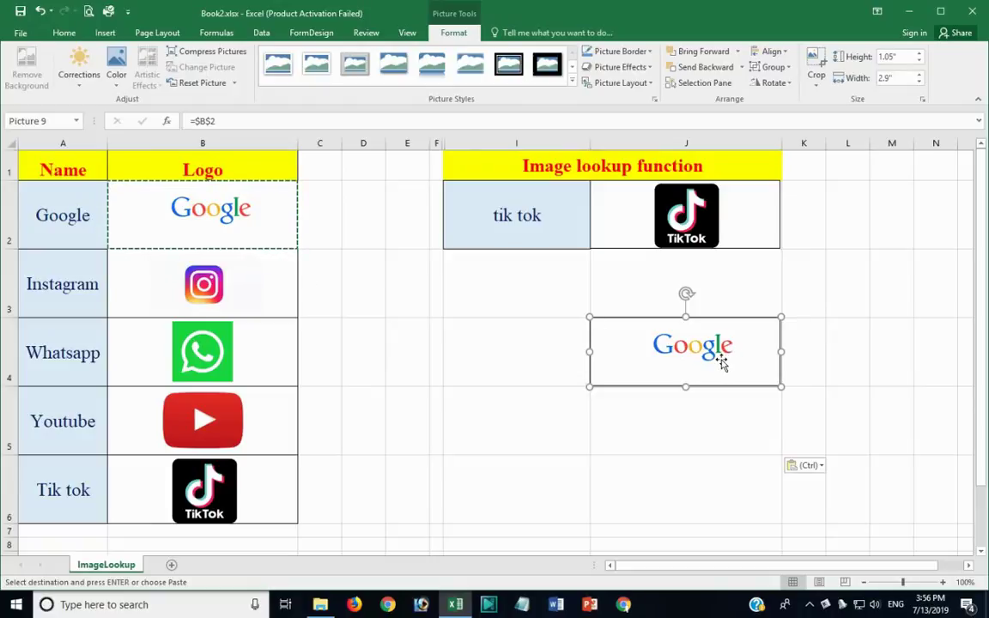
Copy the name Google from A2 into lookup cell I4
click(52, 235)
key(ctrl+c)
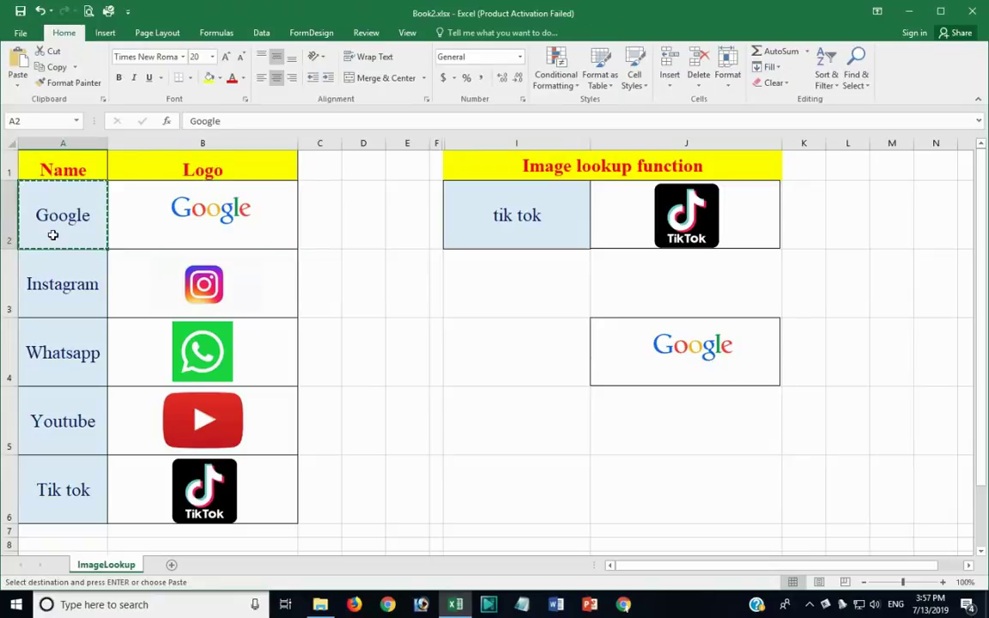
click(474, 316)
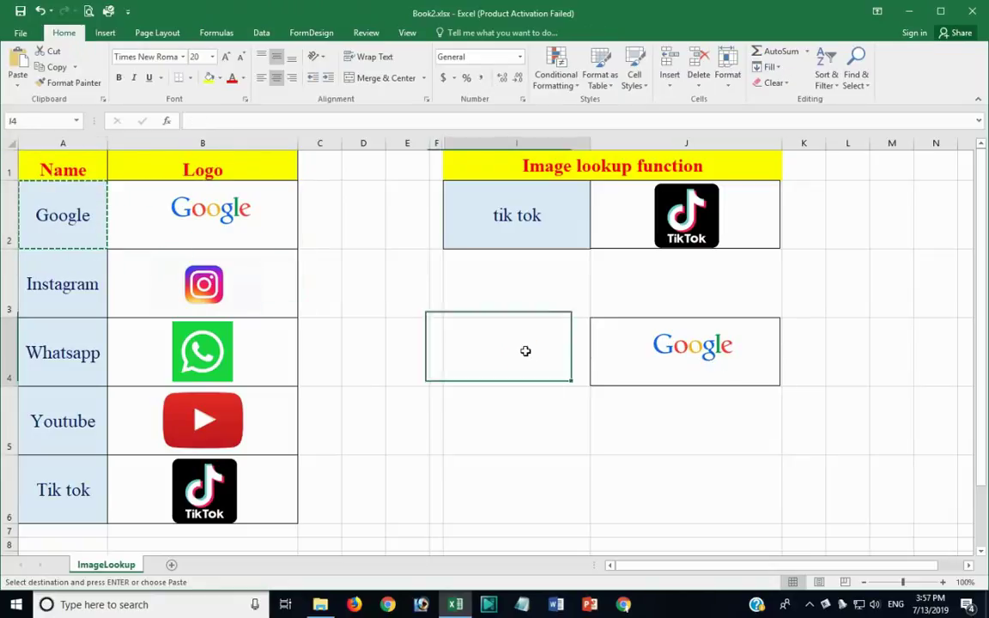
click(17, 65)
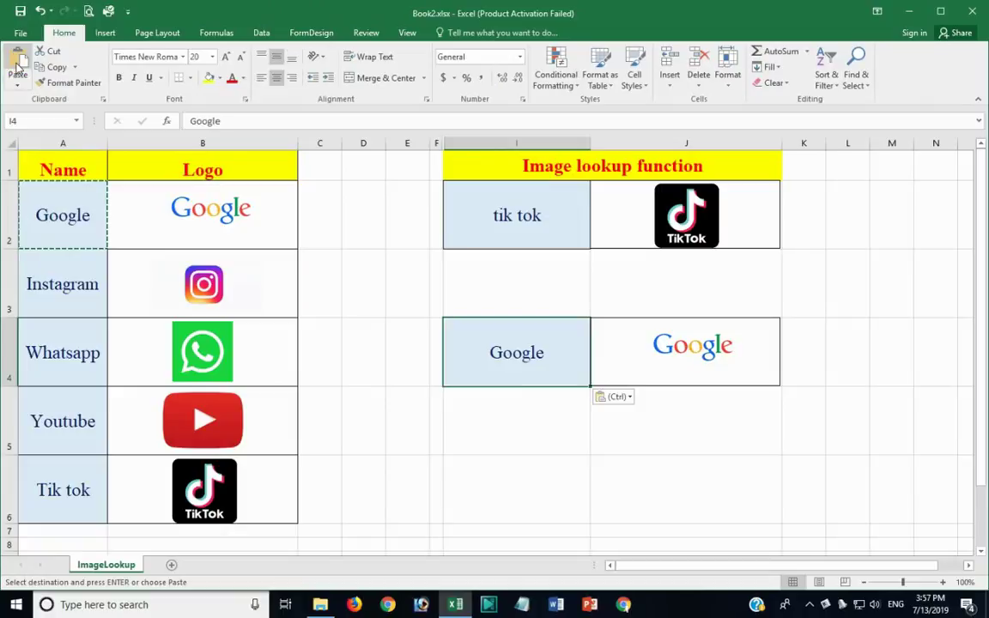
click(667, 407)
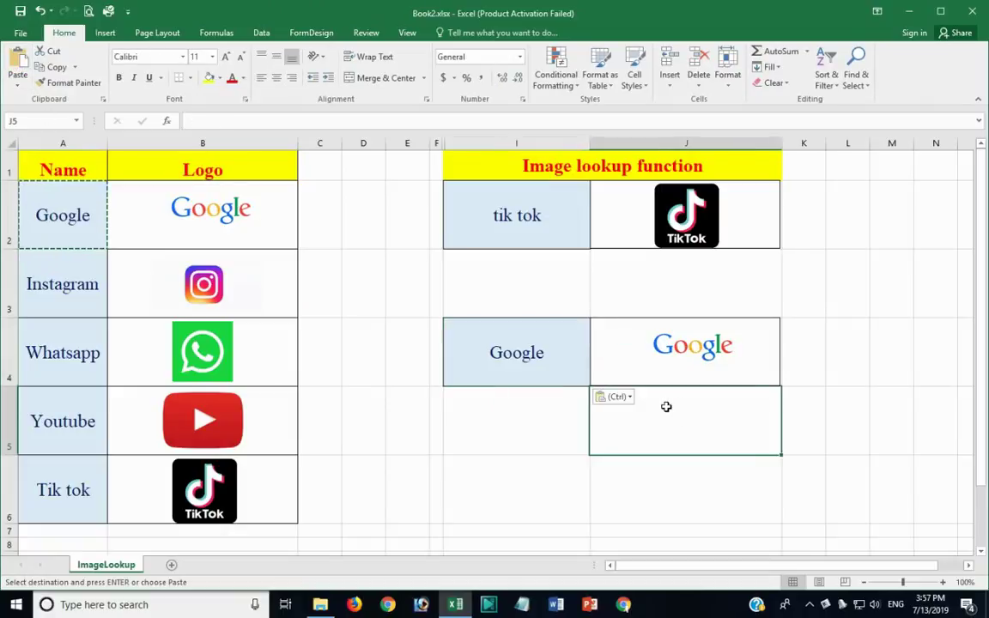
Select the linked Google picture in J4, whose formula is =$B$2
click(273, 229)
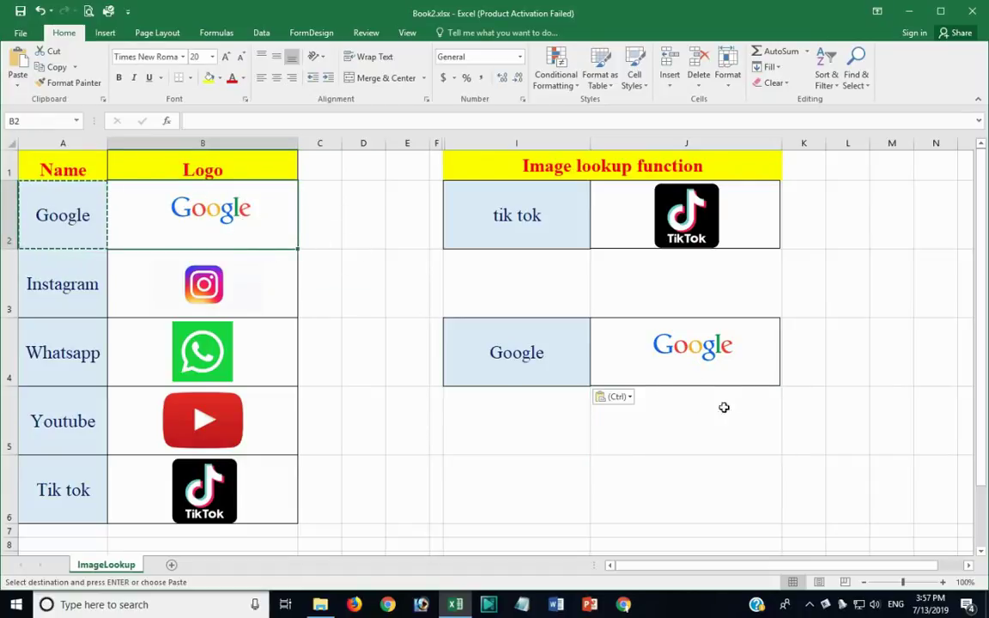
click(760, 382)
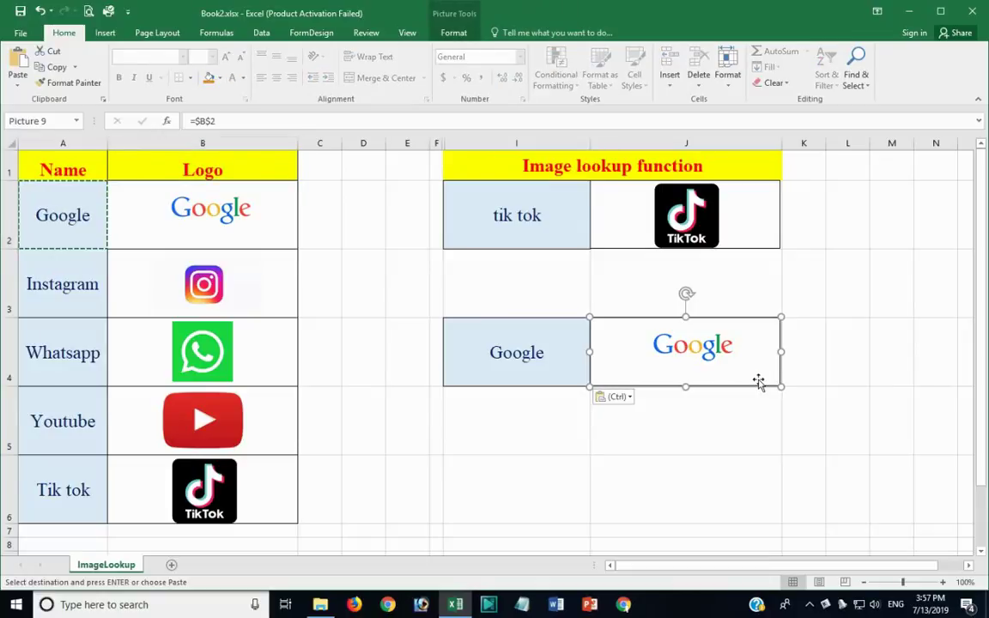
click(761, 402)
click(764, 378)
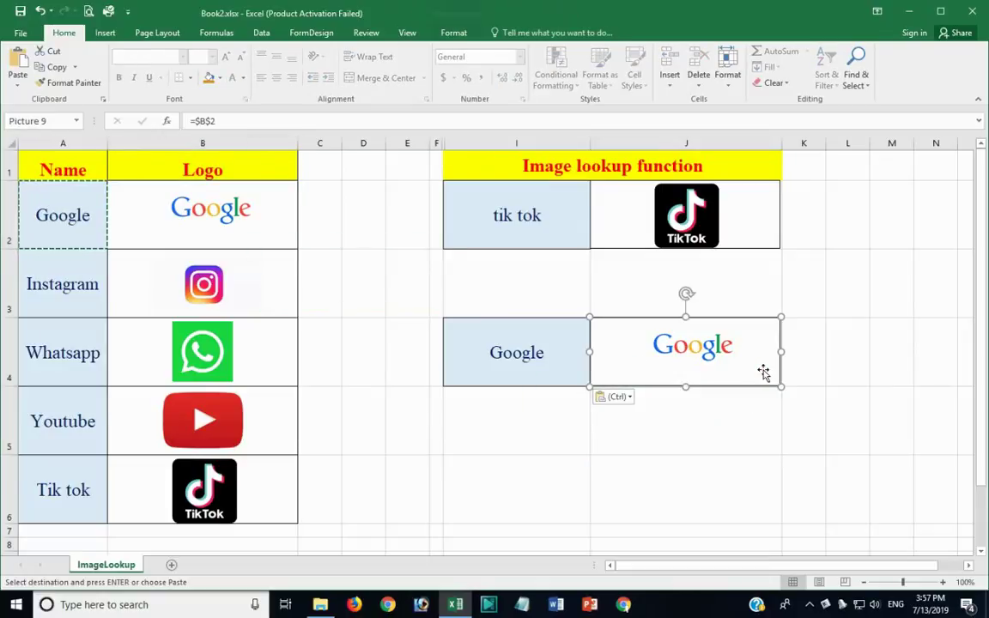
Define a new name 'imagefunction' and start its Refers to formula with =INDEX(
click(217, 33)
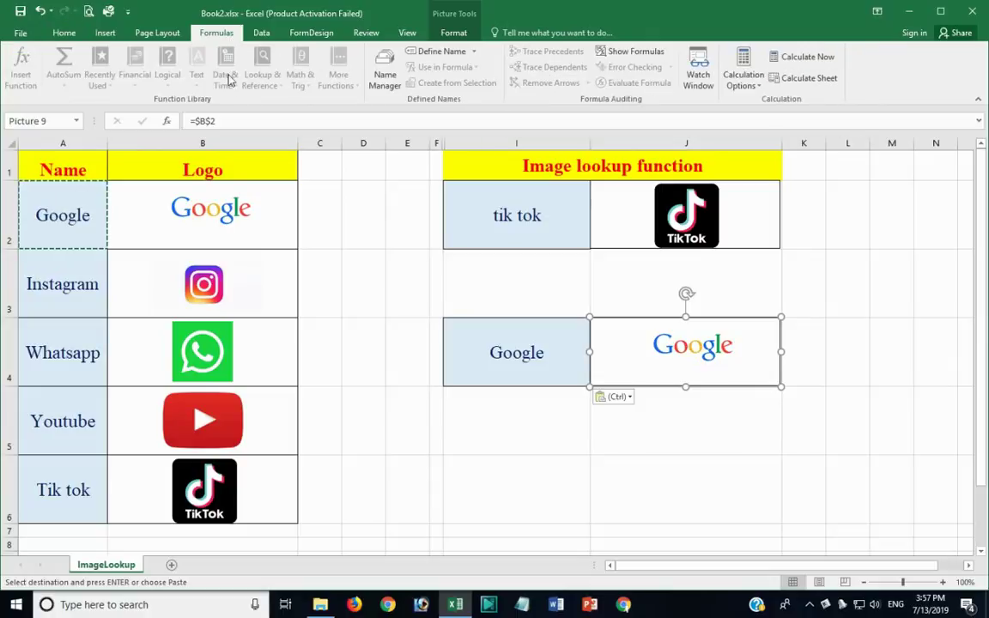
click(456, 52)
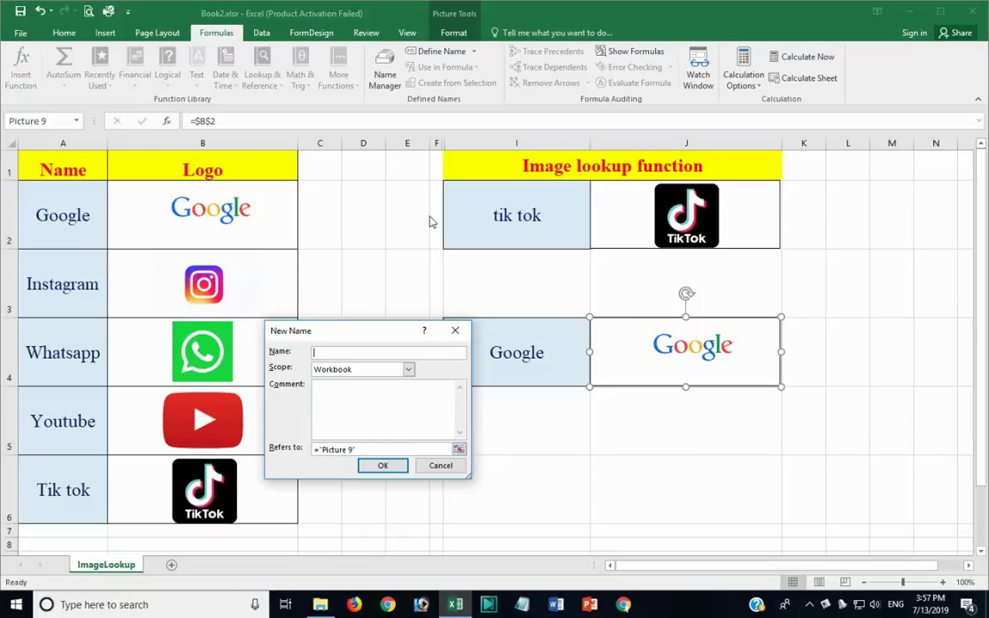
text(image)
text(fun)
text(ction)
drag(375, 450, 203, 438)
text(=)
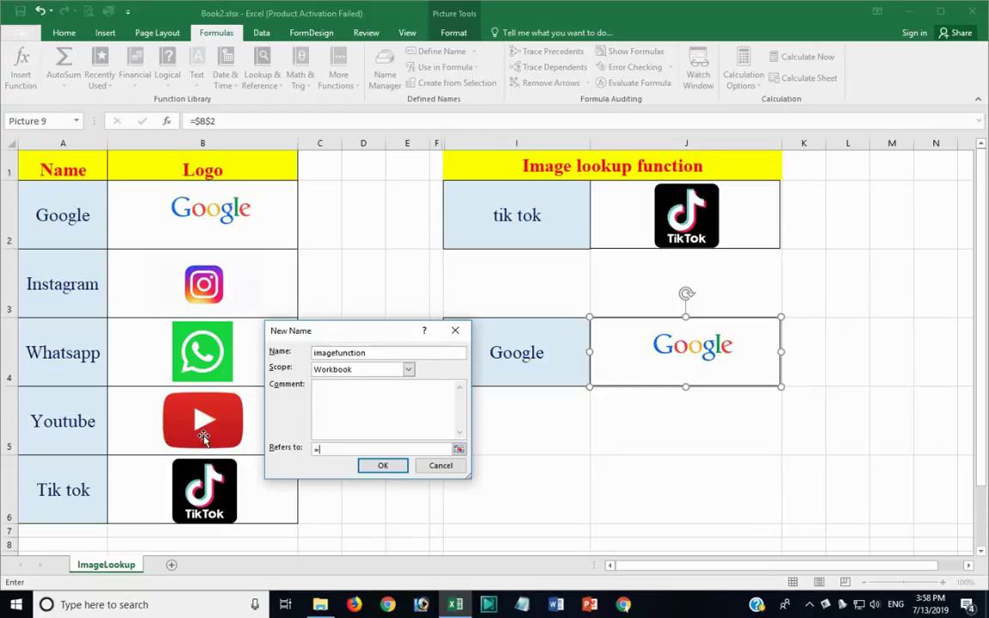
text(INDEX)
text(()
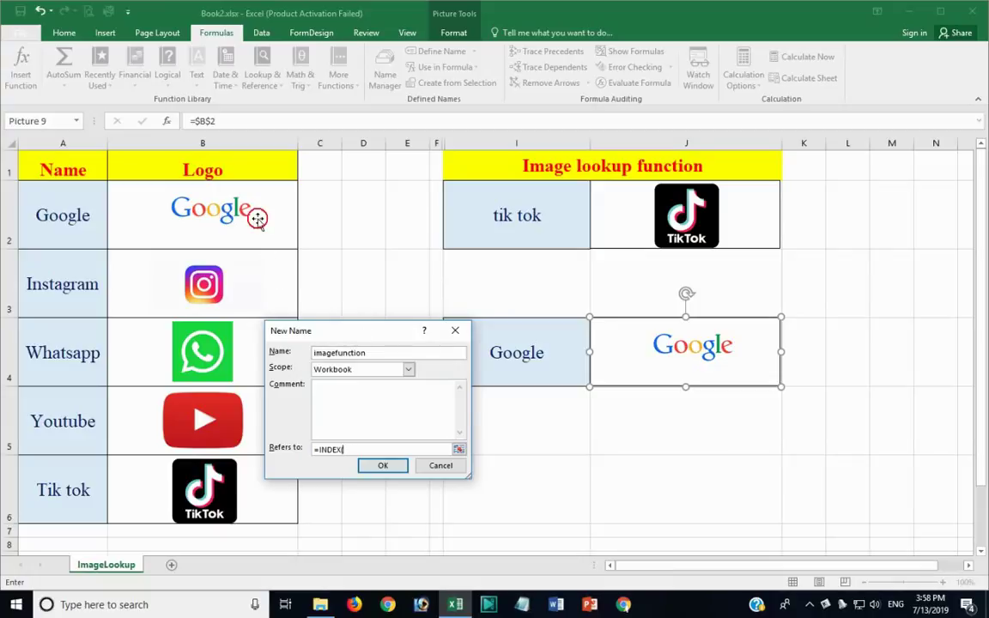
Complete the formula: index B2:B6, MATCH on I4 against A2:A6 with exact match 0
click(322, 210)
click(267, 208)
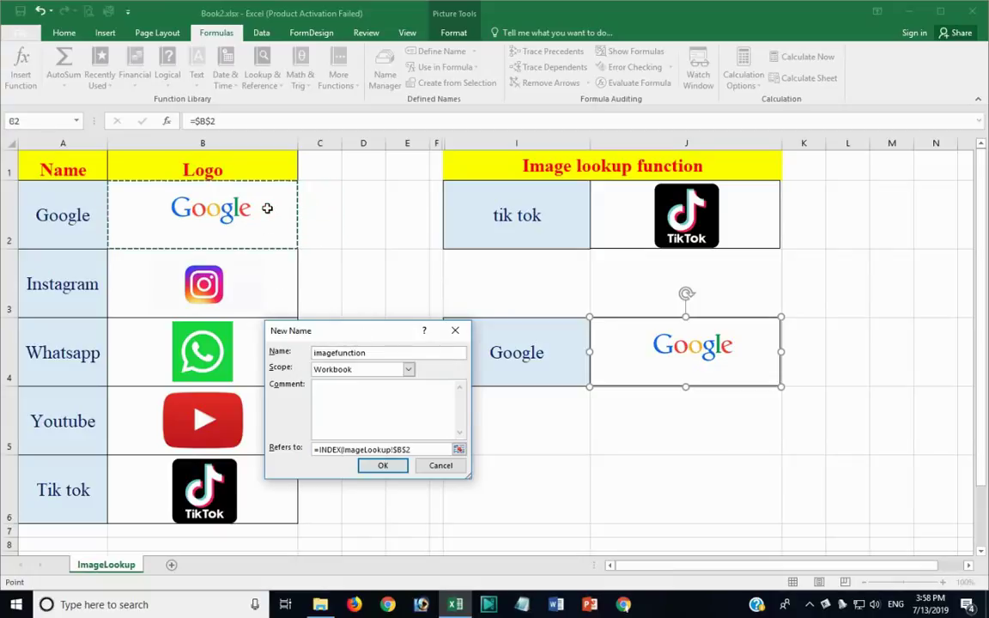
mouse_move(267, 208)
mouse_down()
mouse_move(239, 357)
mouse_move(236, 502)
mouse_up()
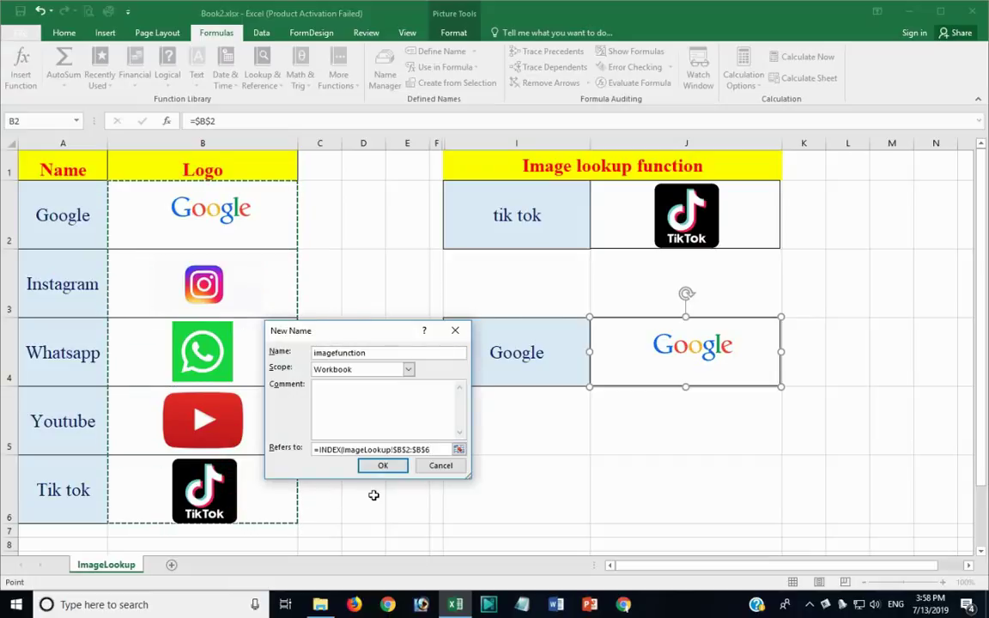
text(,)
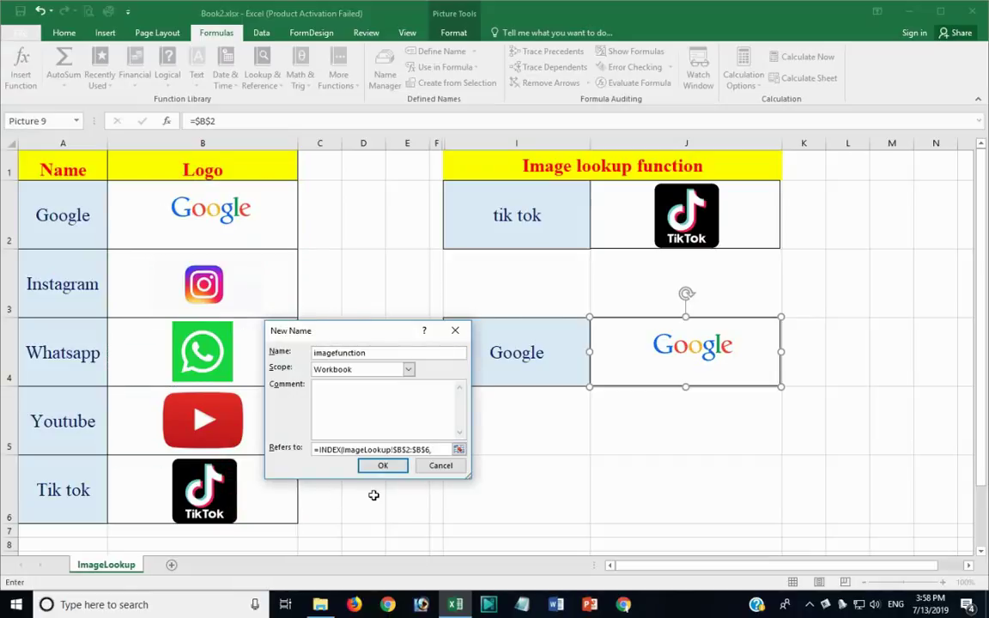
text(MAT)
text(C)
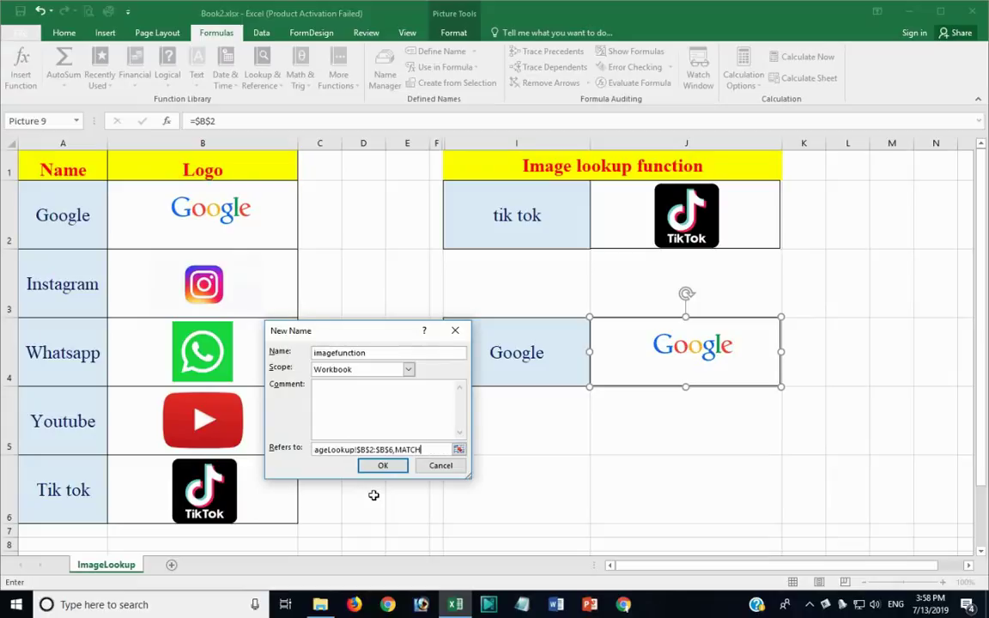
text(H()
click(567, 335)
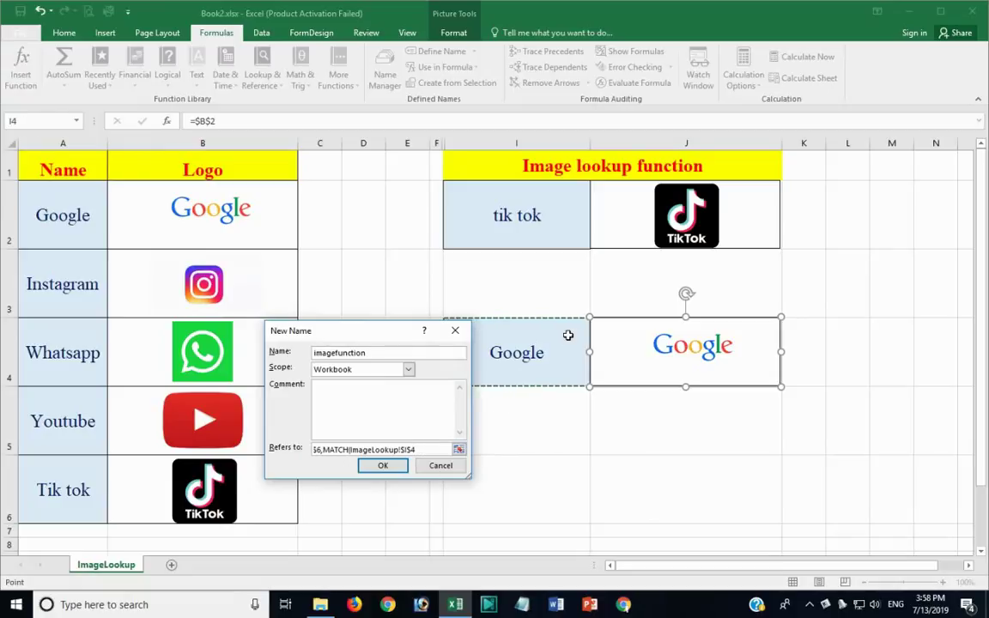
text(,)
drag(82, 191, 94, 494)
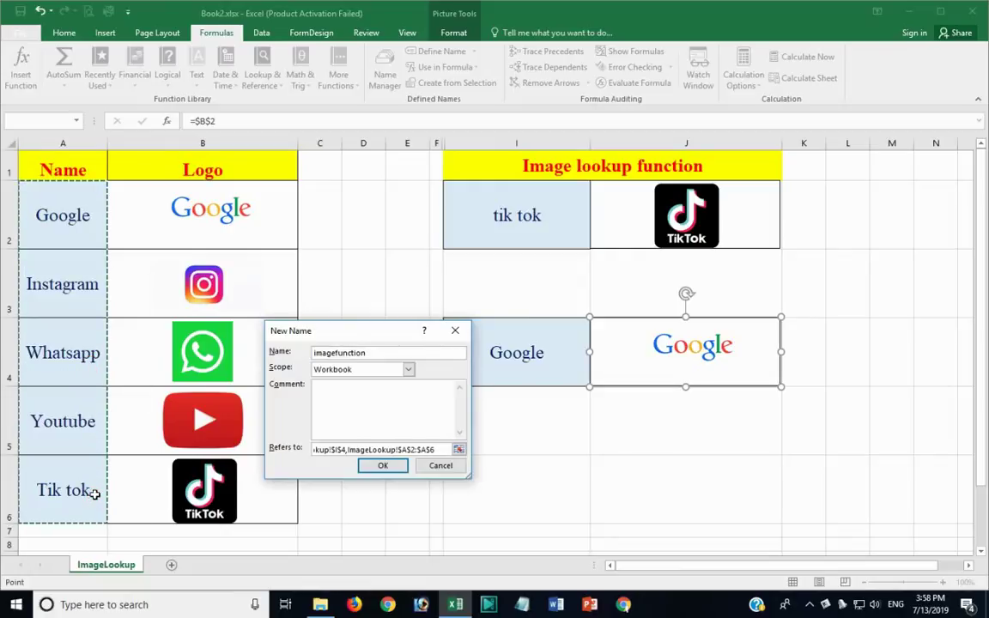
text(,0)
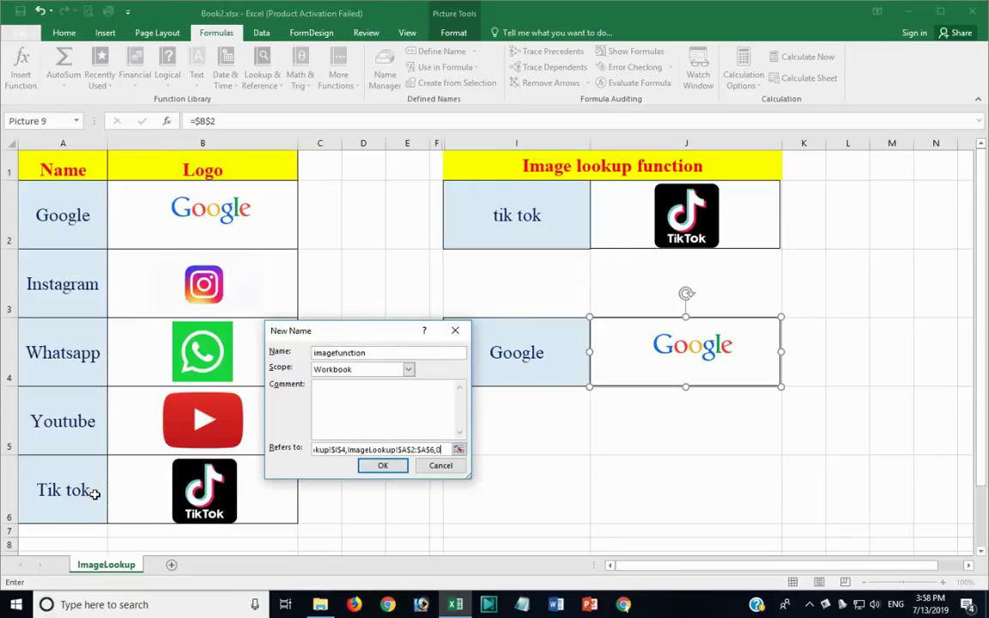
text()))
Save the imagefunction name and change the J4 picture's formula from =$B$2 to =imagefunction
click(391, 466)
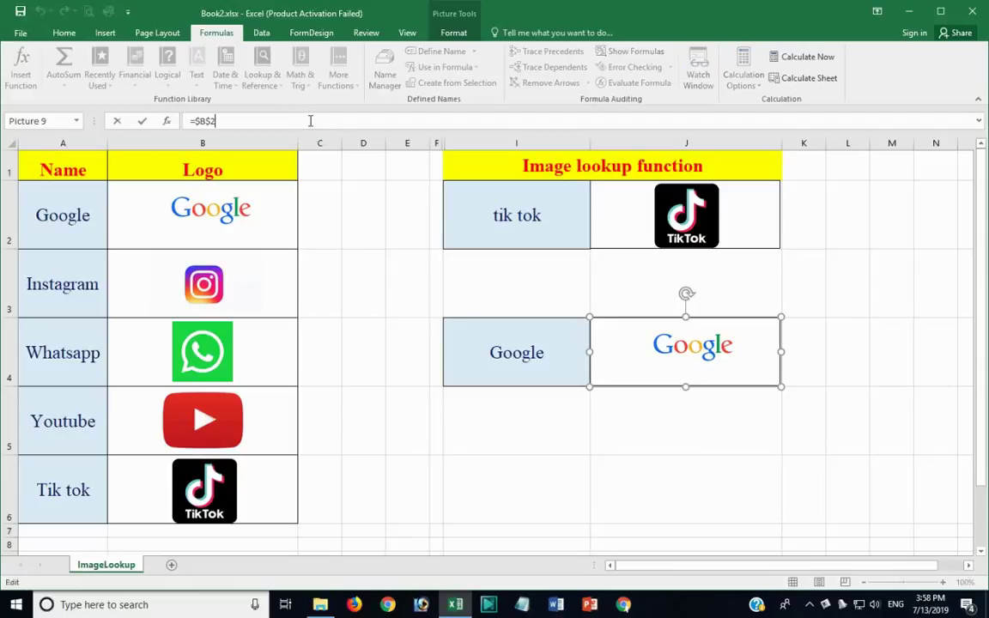
double_click(310, 121)
key(BackSpace)
text(I)
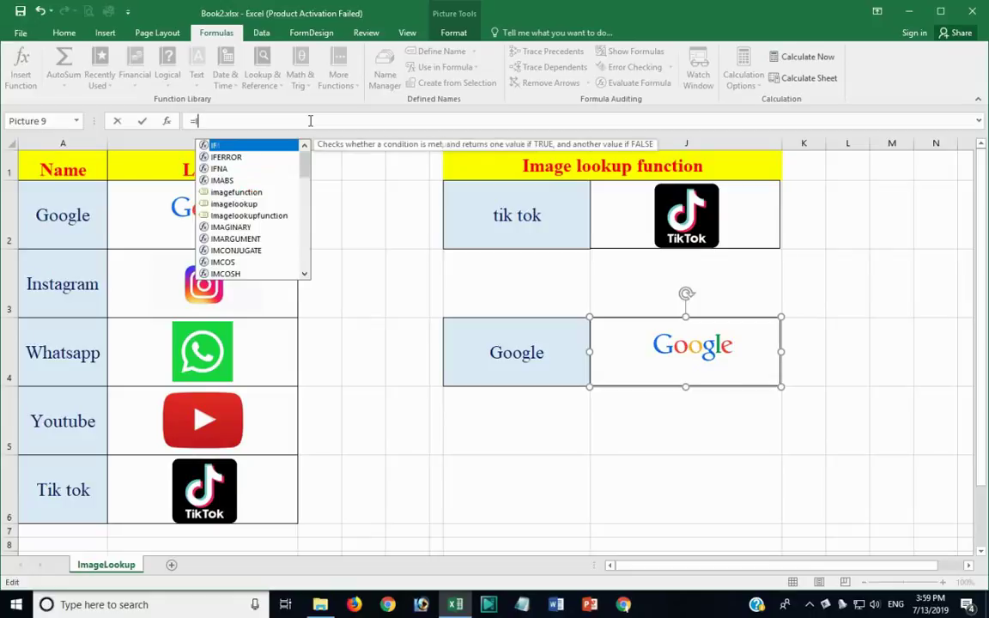
text(M)
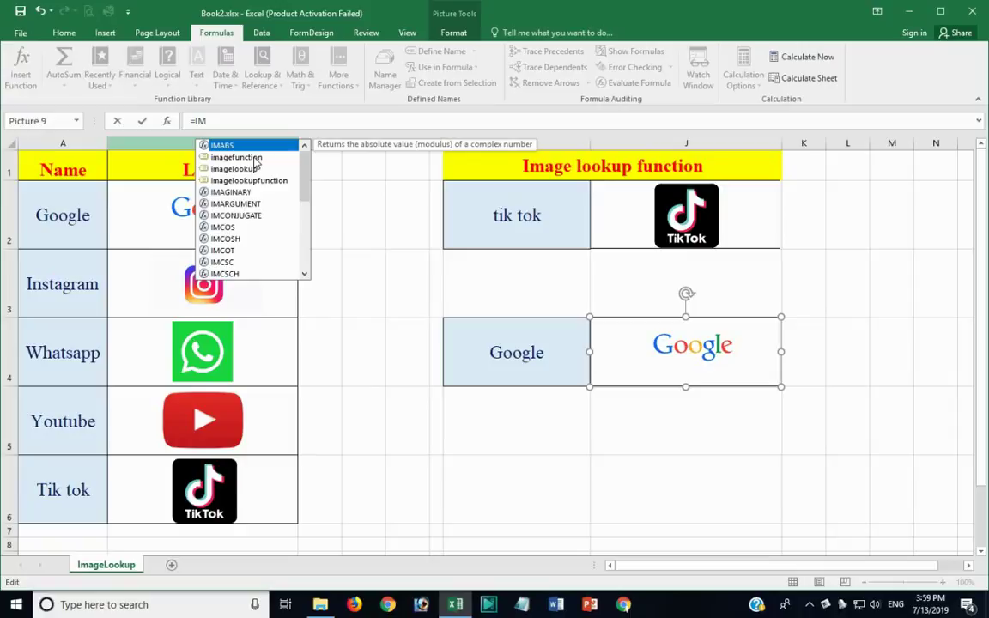
click(255, 159)
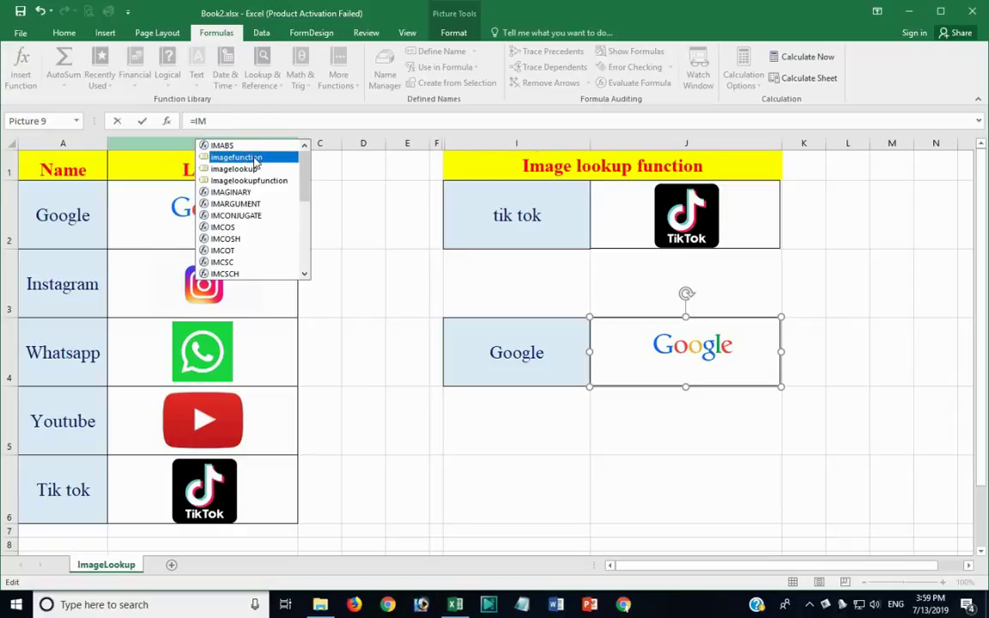
double_click(255, 159)
key(Return)
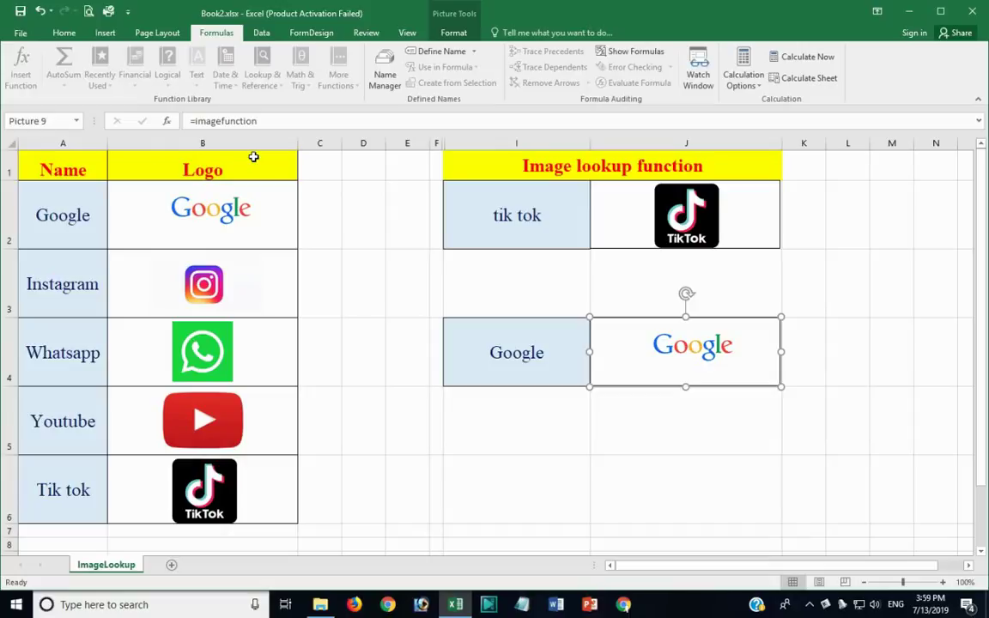
Enter YOUTUBE, then WHATSAPP, in I4 to check the J4 logo switches
click(481, 359)
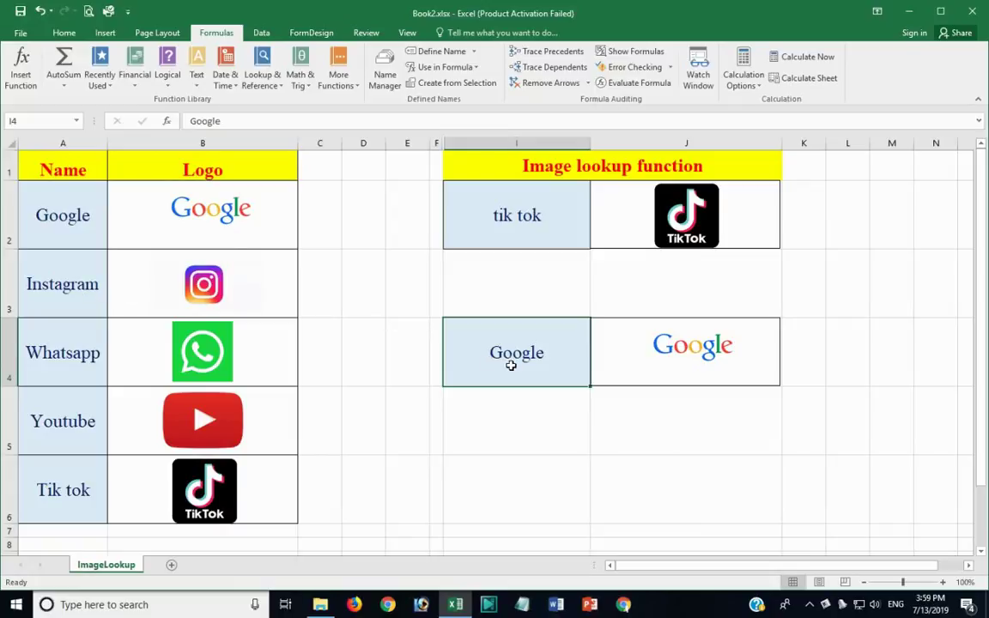
text(YOU)
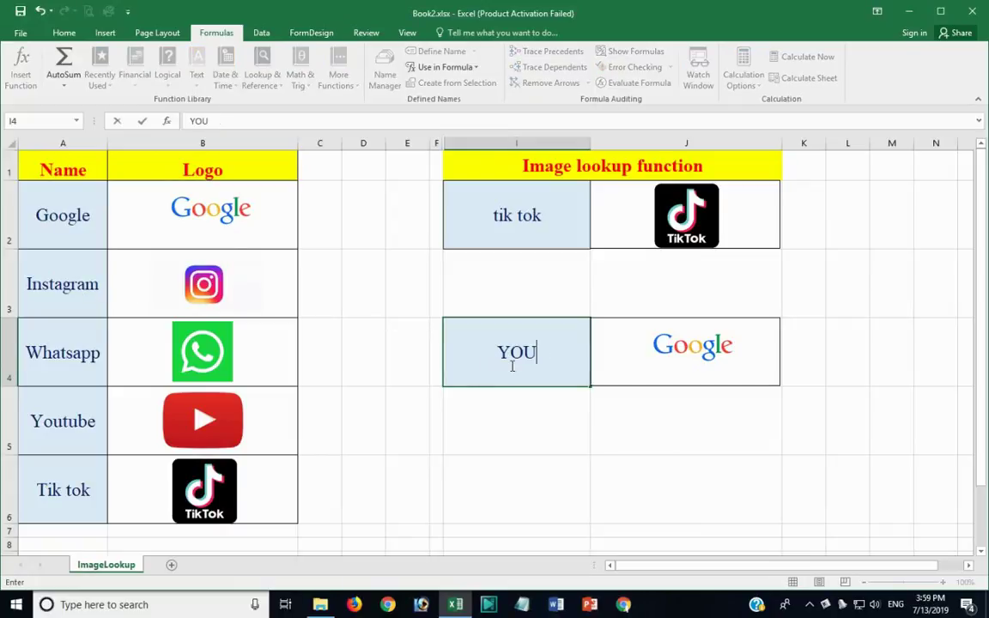
text(TUBE)
key(Return)
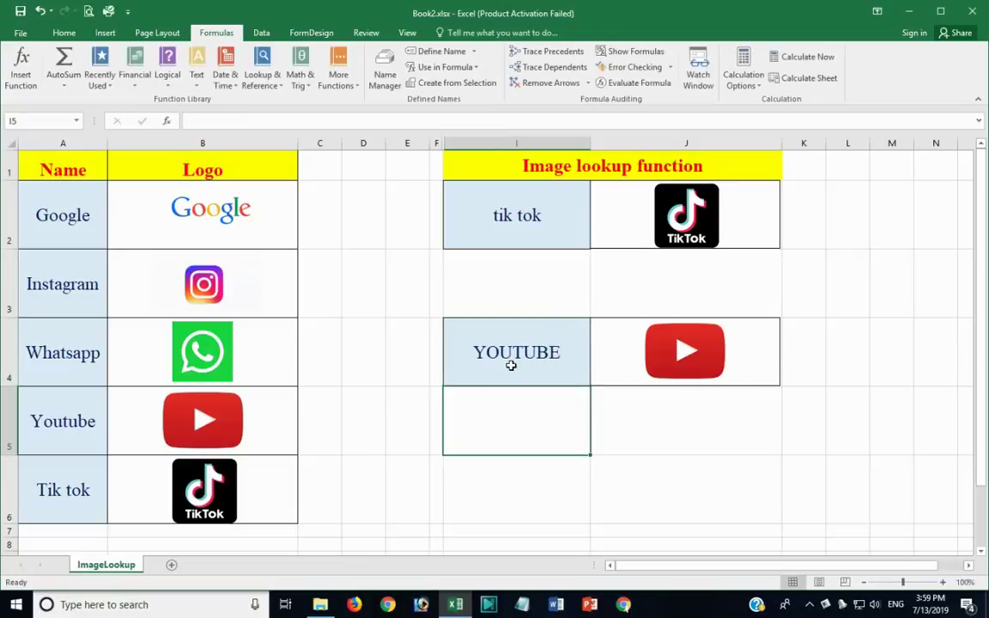
click(511, 366)
text(WHAT)
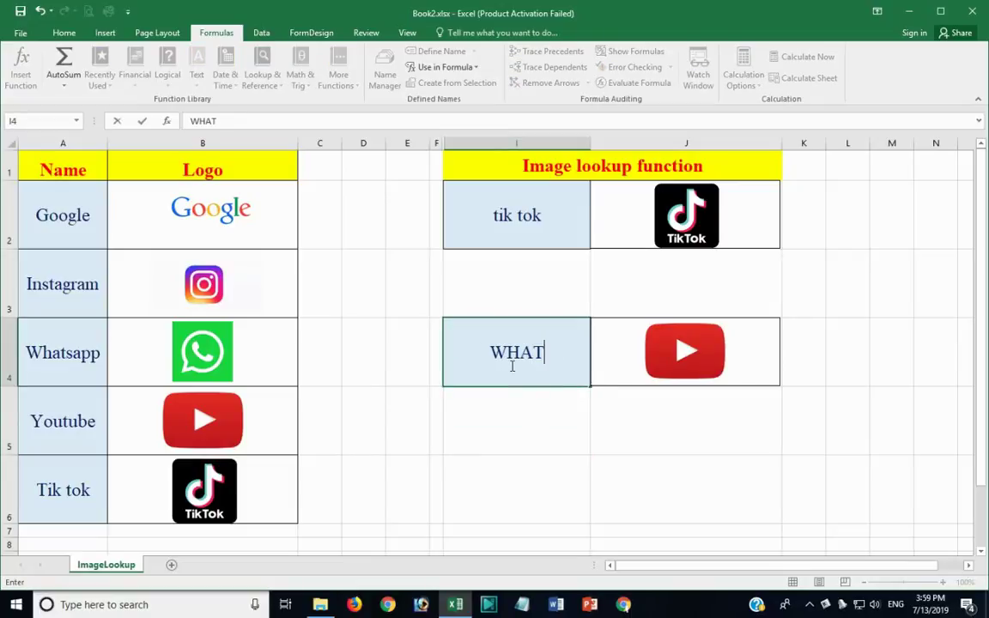
text(SA)
text(PP)
key(Return)
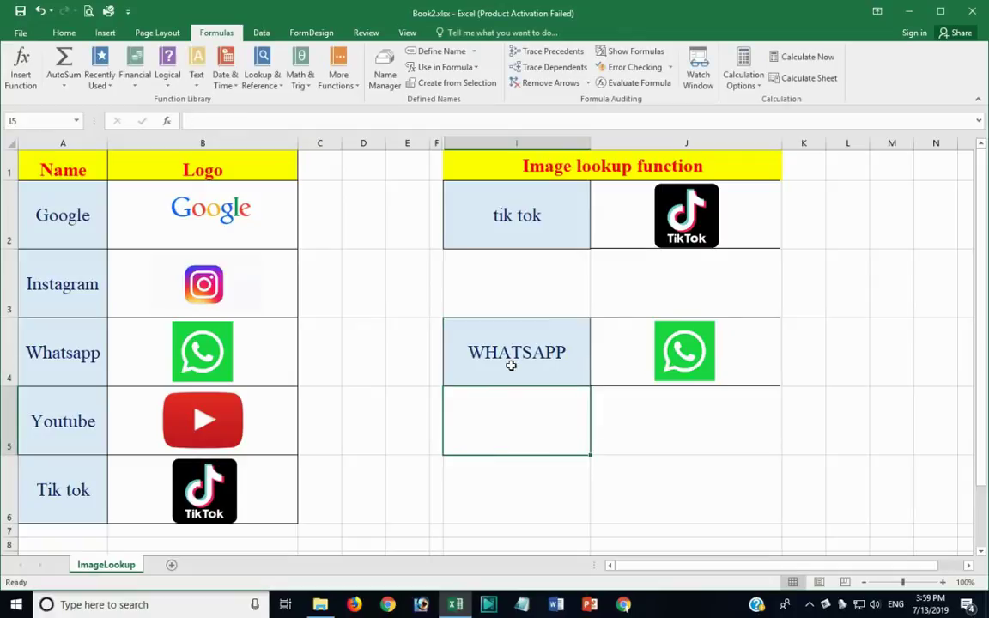